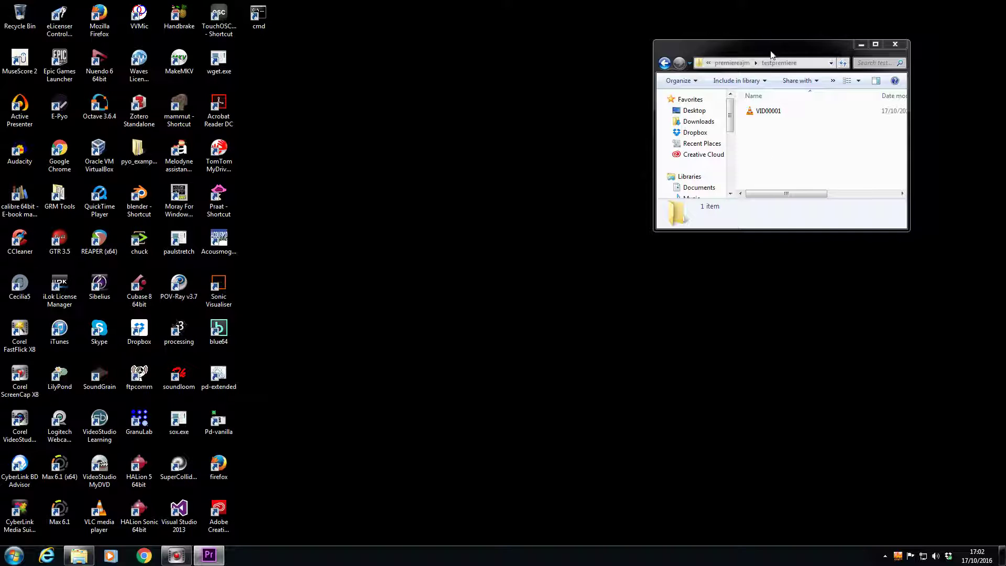
Step: Preview the VID00001 video from the testpremiere folder, pause the playback and close the player
left_click_drag(765, 52, 751, 50)
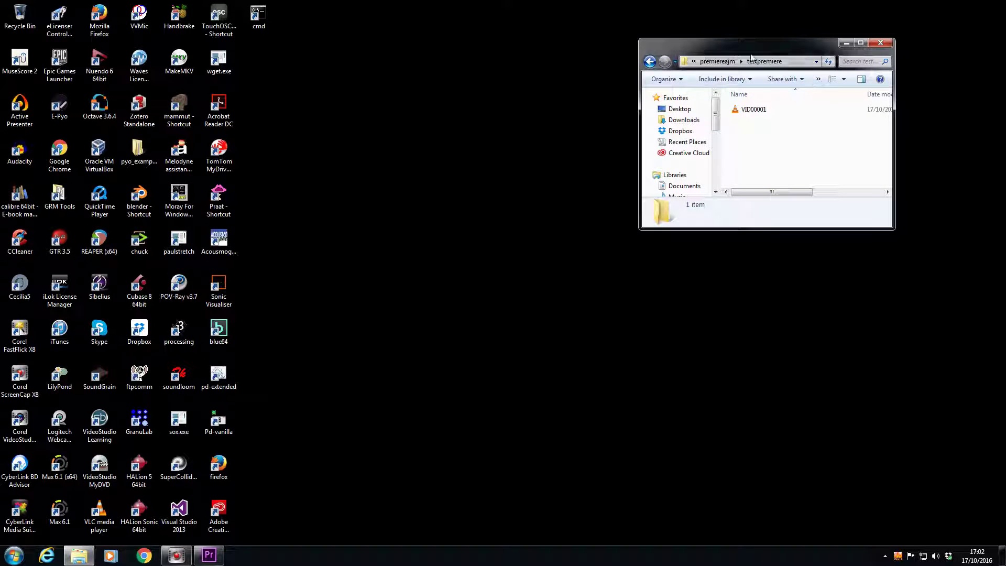
double_click(749, 110)
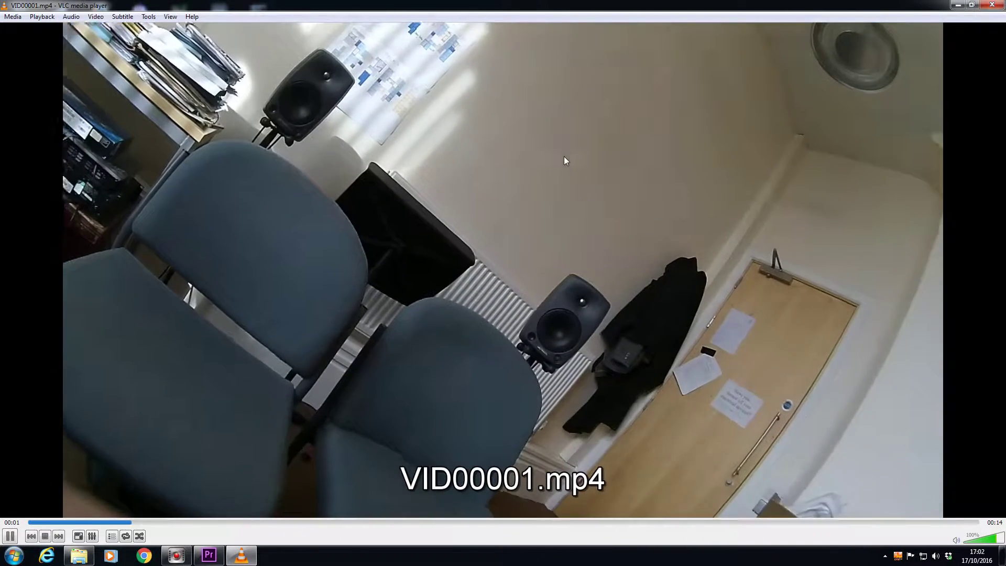
left_click(10, 535)
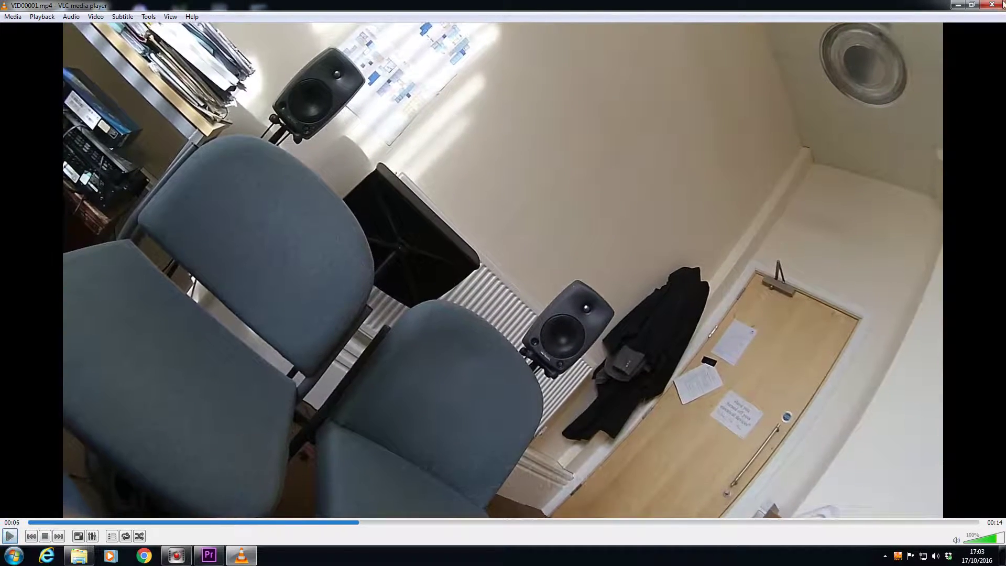
left_click(991, 5)
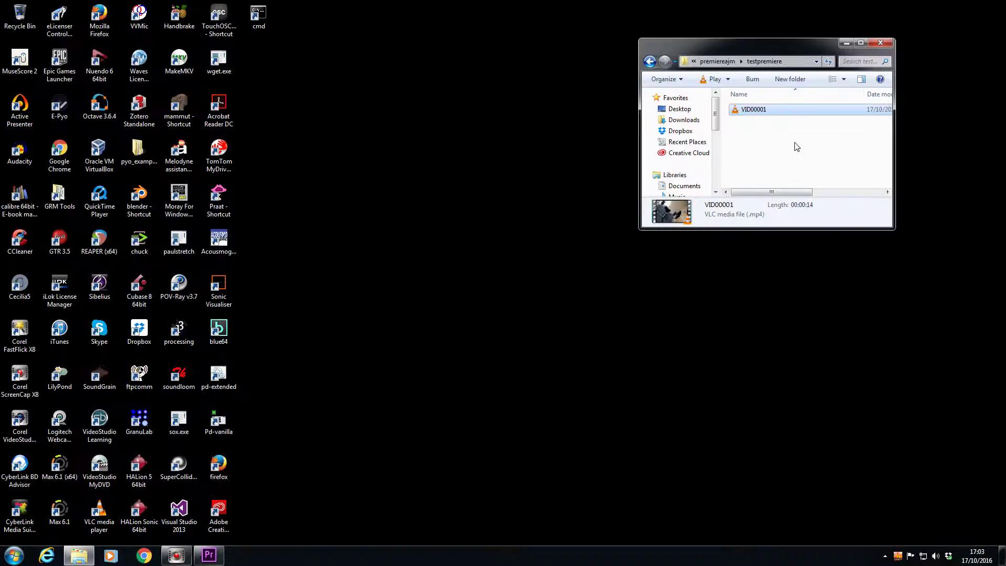
Step: Switch to Premiere Pro and start a new project with E:\Video\premiereajm\testpremiere as its location
left_click(210, 558)
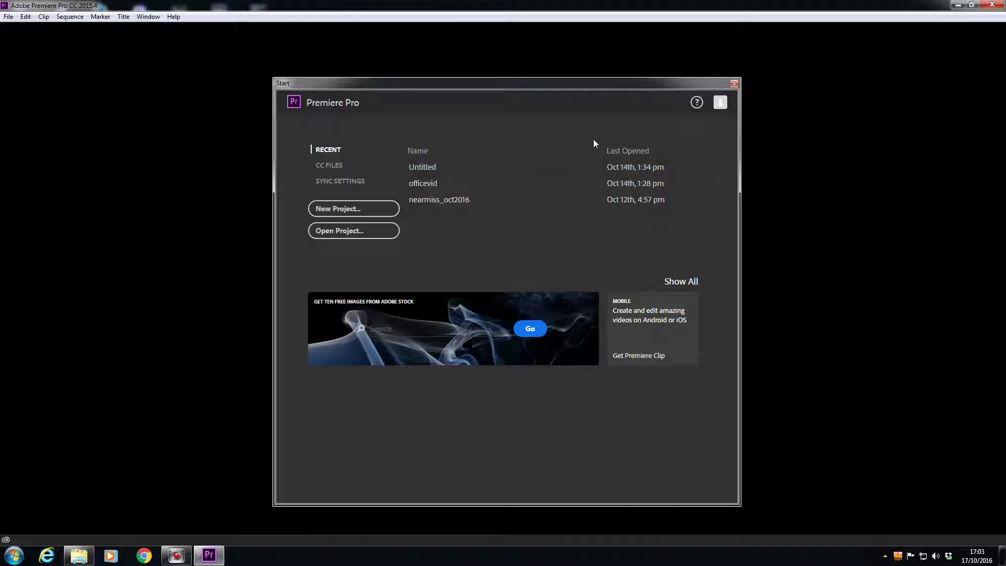
left_click(337, 208)
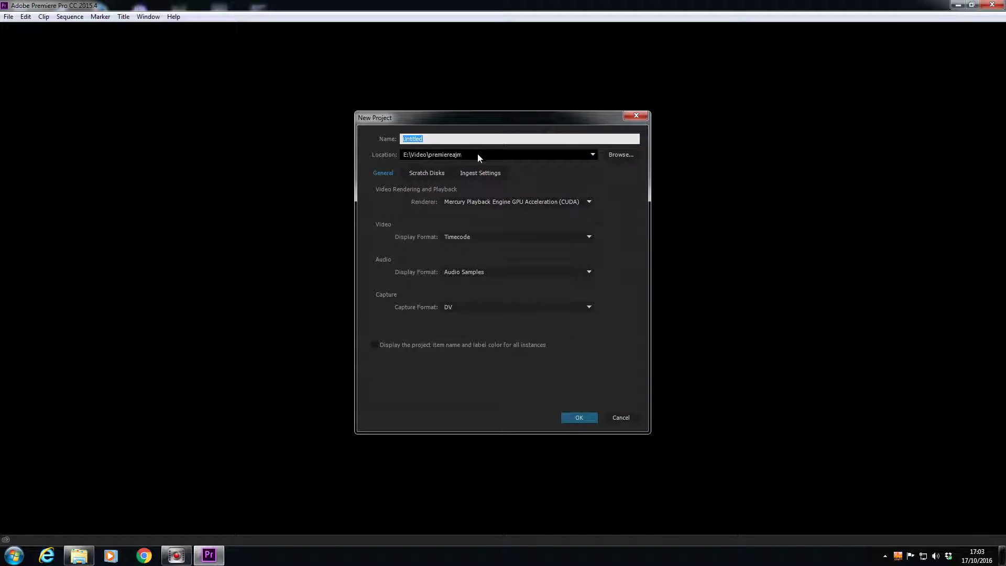
left_click(620, 156)
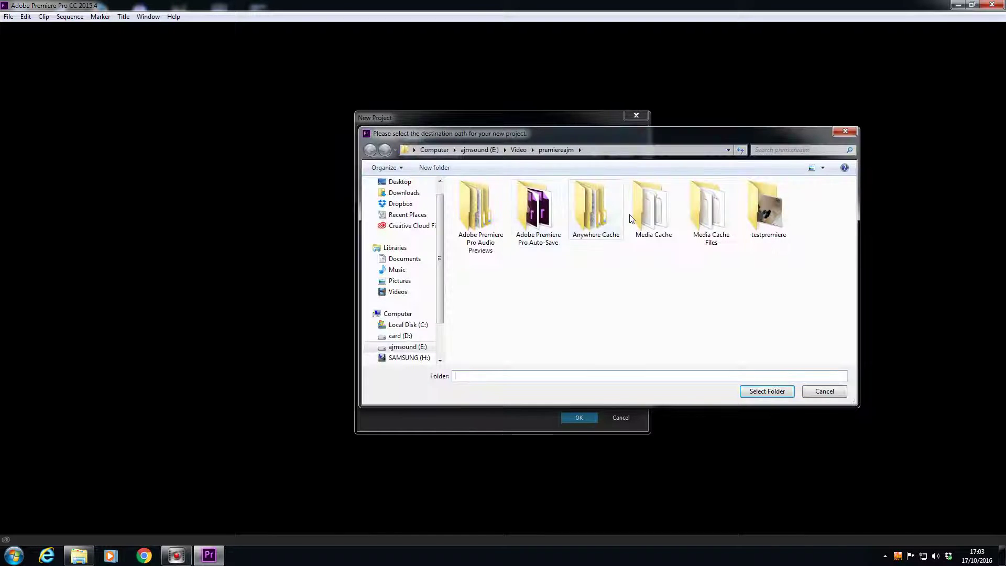
double_click(763, 205)
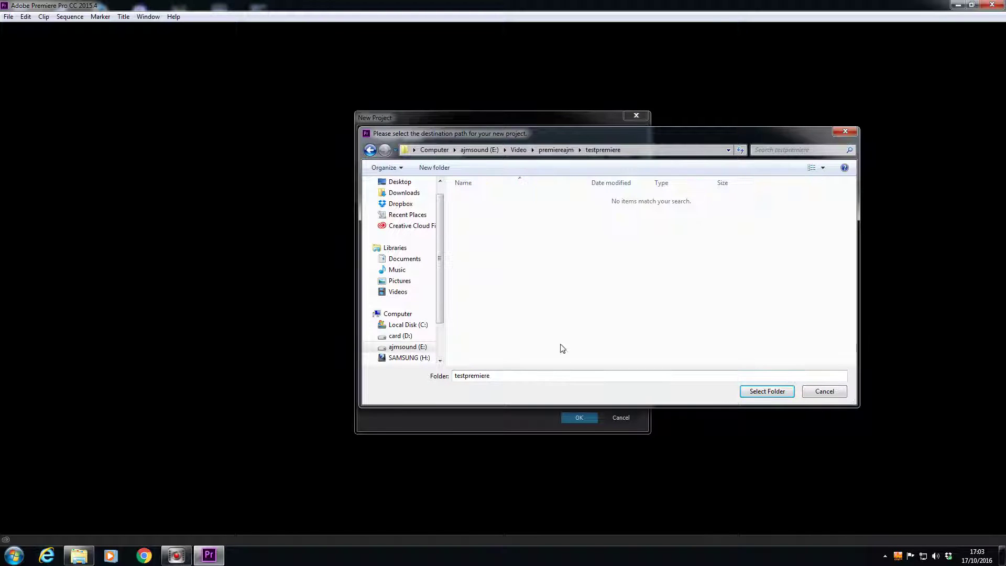
left_click(772, 390)
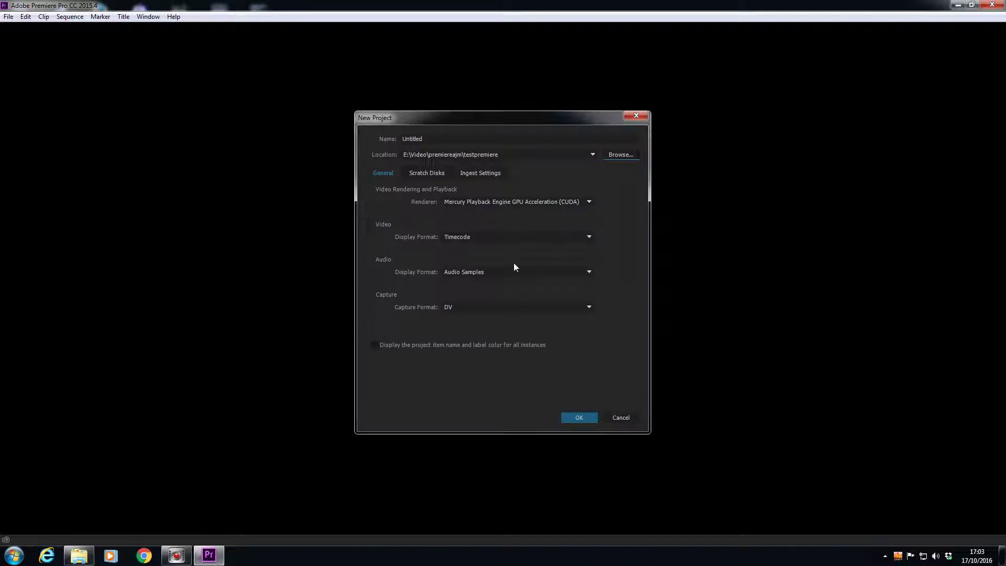
Step: Review the scratch disk locations, name the project basictest and create it
left_click(429, 173)
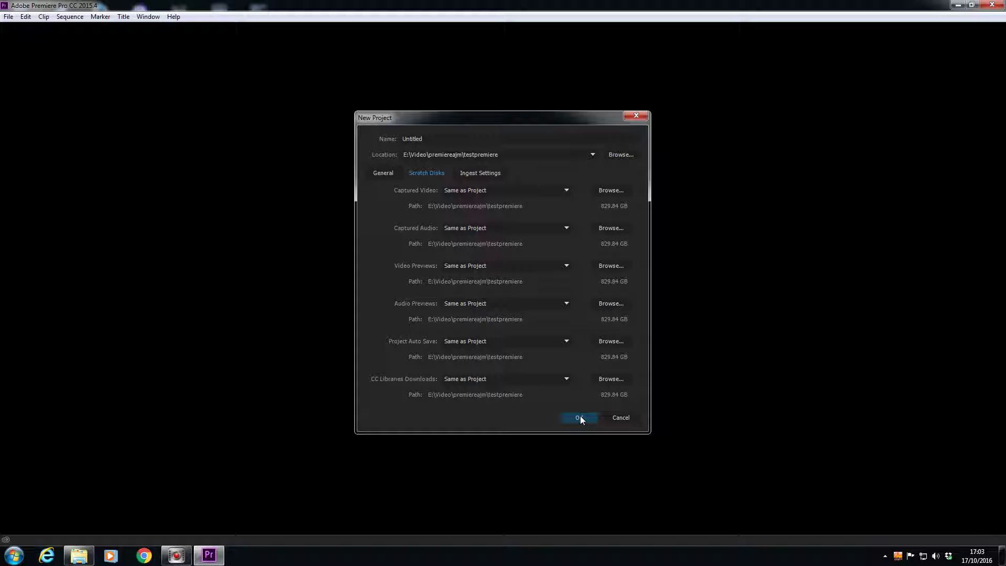
left_click(432, 138)
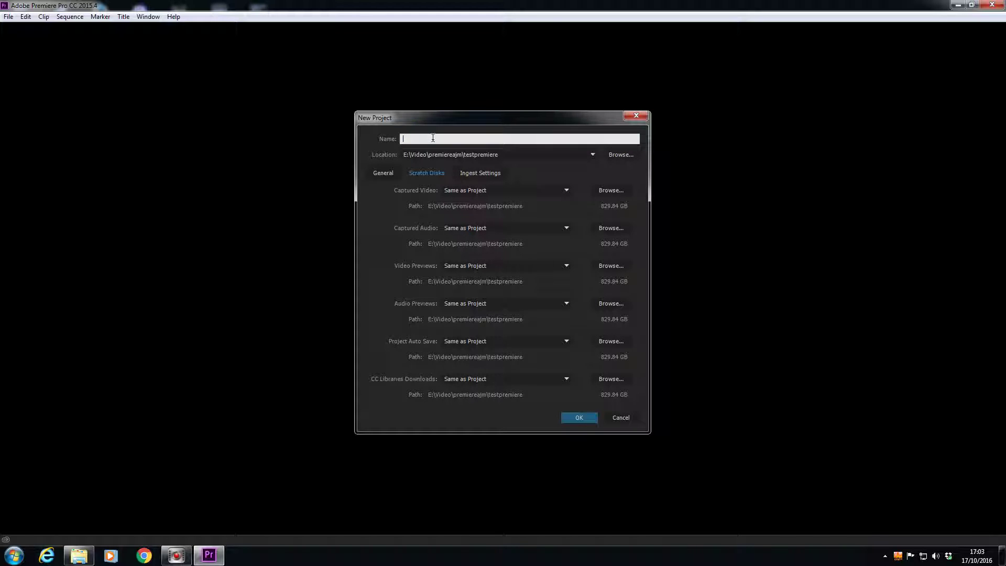
type("basictest")
key("Return")
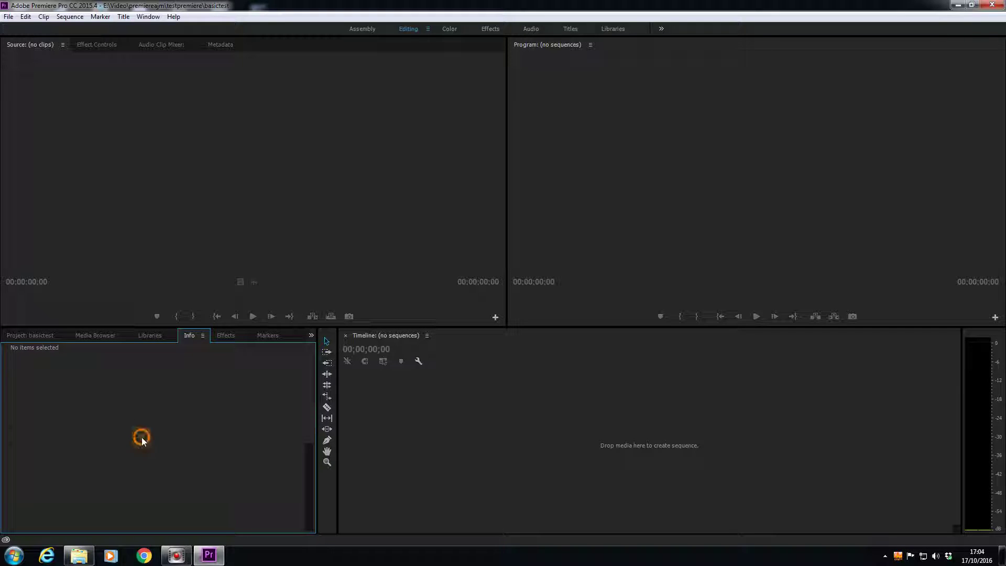
Step: Import VID00001.mp4 into the project and check the clip's frame rate, frame size and audio format
left_click(30, 335)
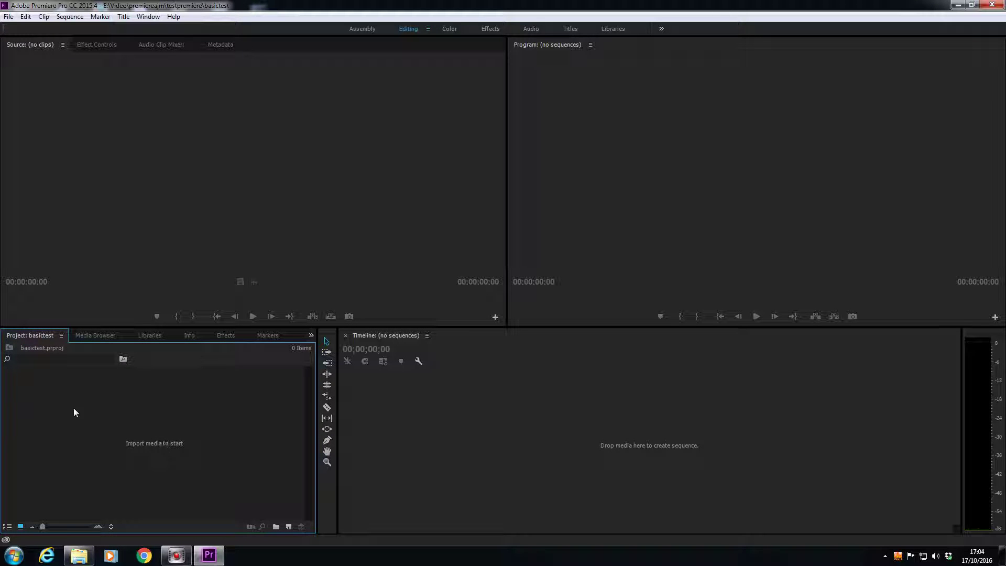
right_click(116, 423)
left_click(144, 498)
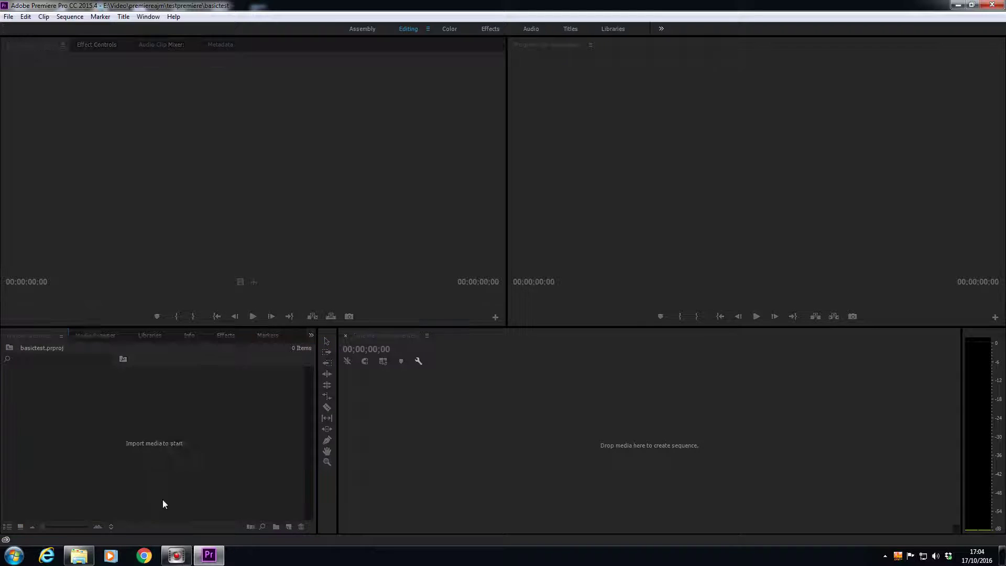
left_click(126, 104)
double_click(125, 104)
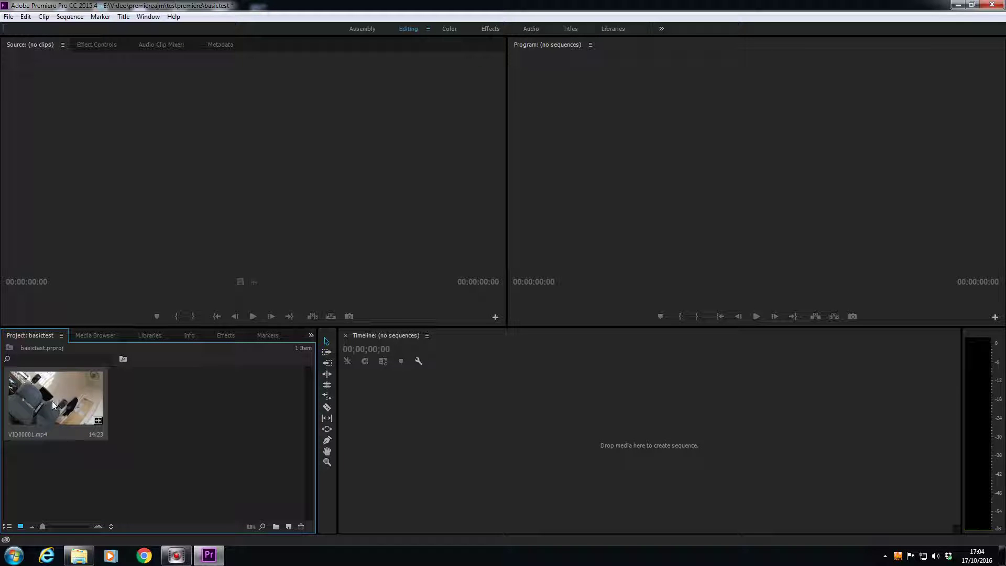
left_click(189, 335)
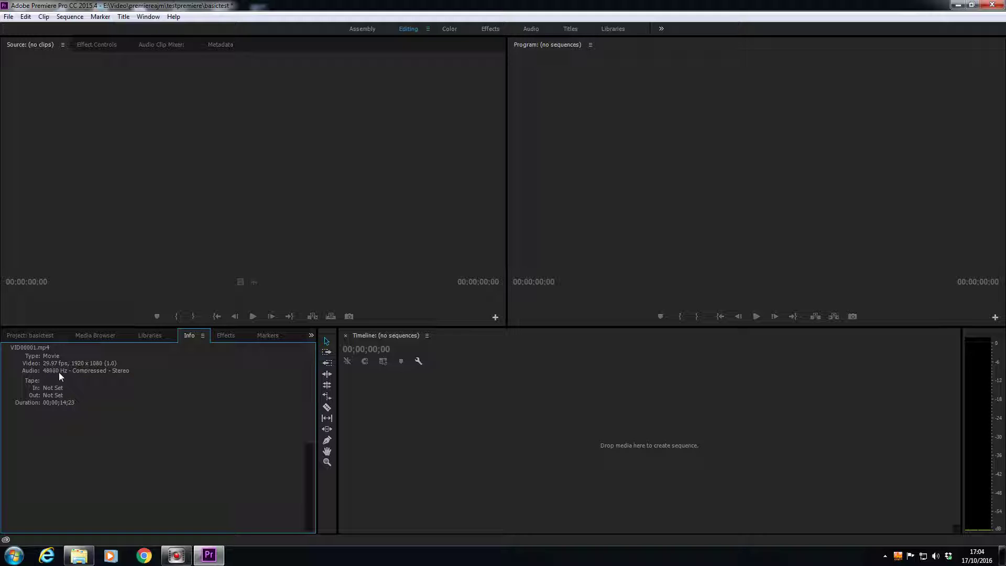
left_click(43, 335)
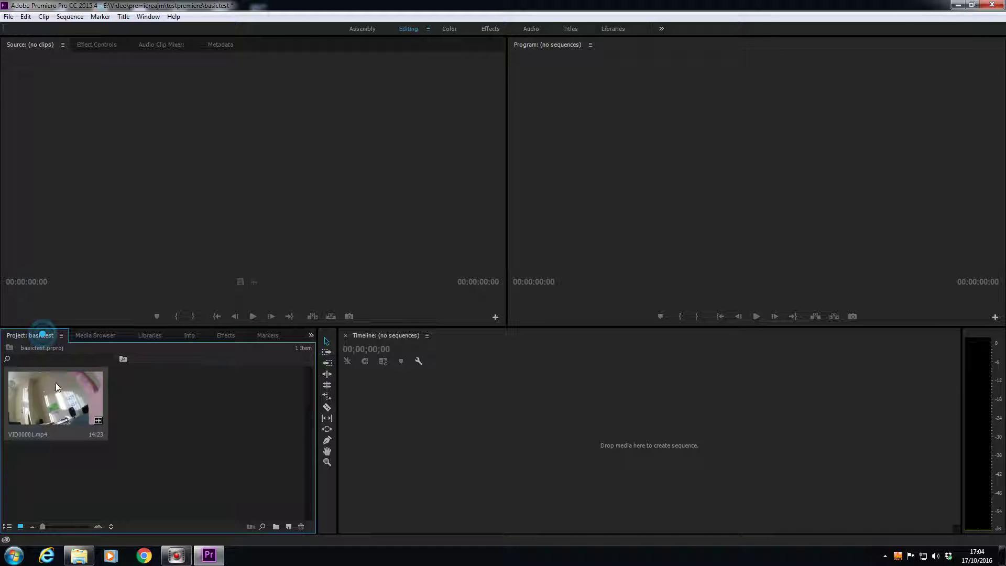
Step: Create a sequence from the VID00001.mp4 clip and make the Video 1 and Audio 1 tracks taller
left_click_drag(53, 404, 519, 446)
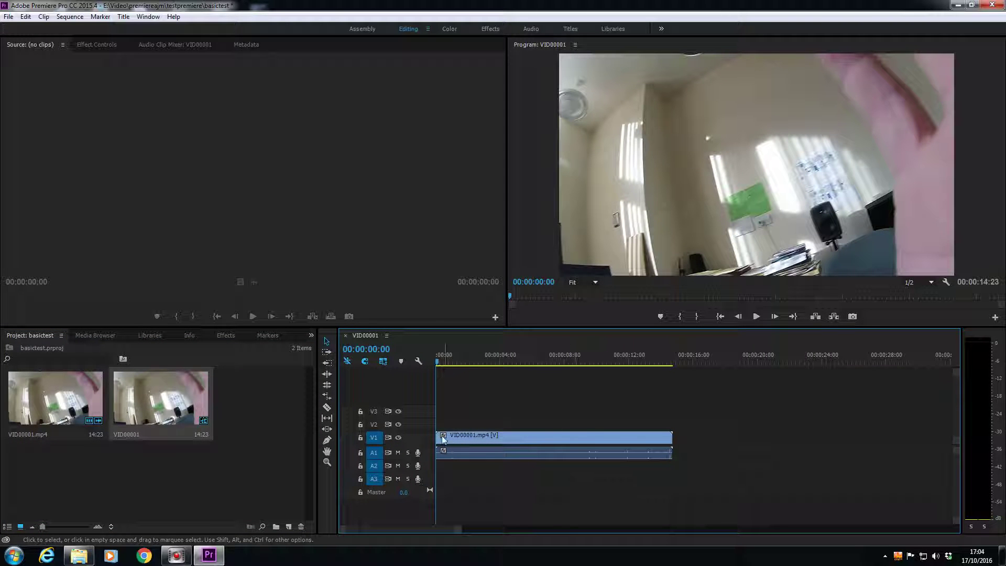
left_click_drag(418, 431, 417, 409)
left_click_drag(400, 458, 400, 476)
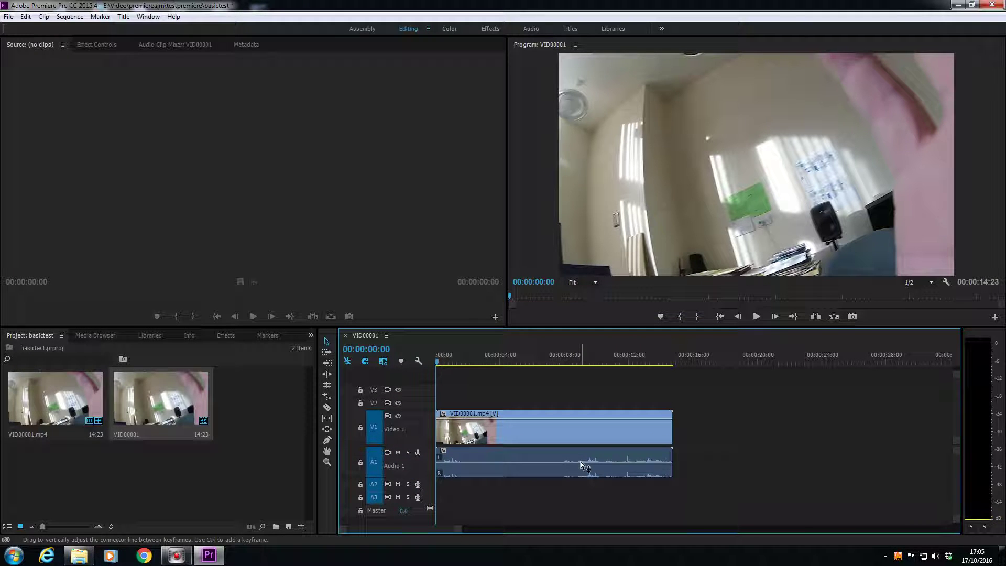
Step: Select the clip in the timeline and show its effect controls with the volume level slider expanded
left_click(503, 458)
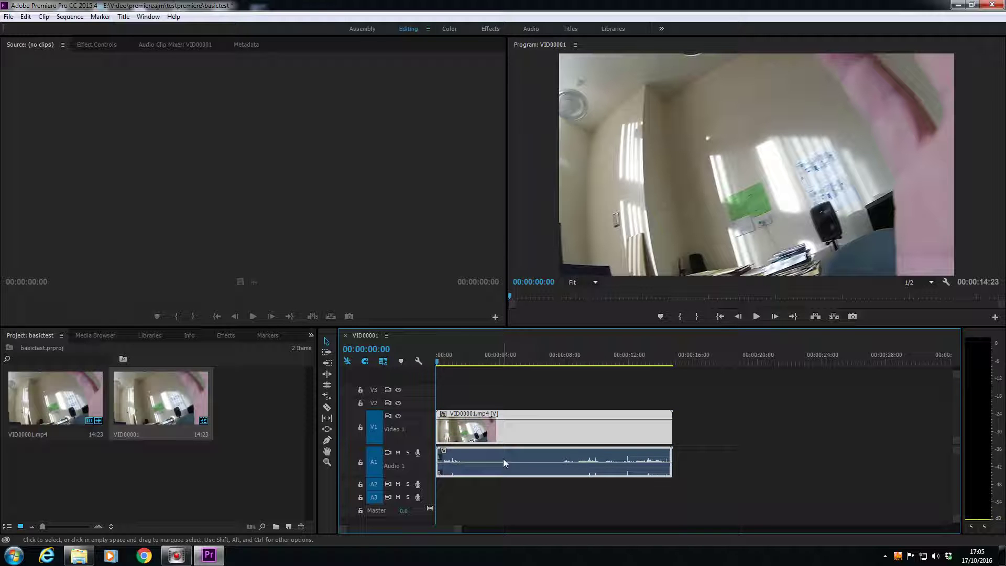
left_click(100, 45)
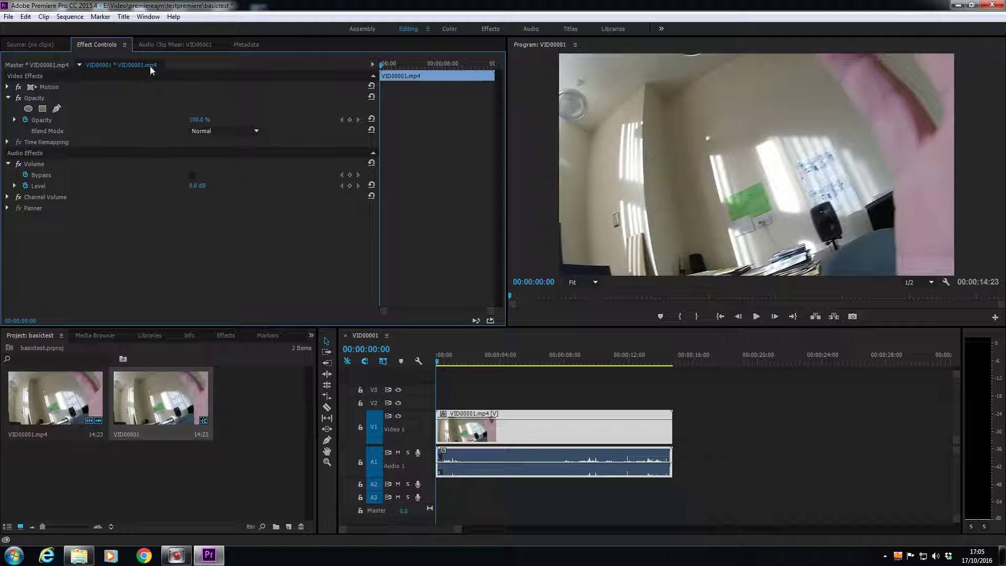
left_click(13, 186)
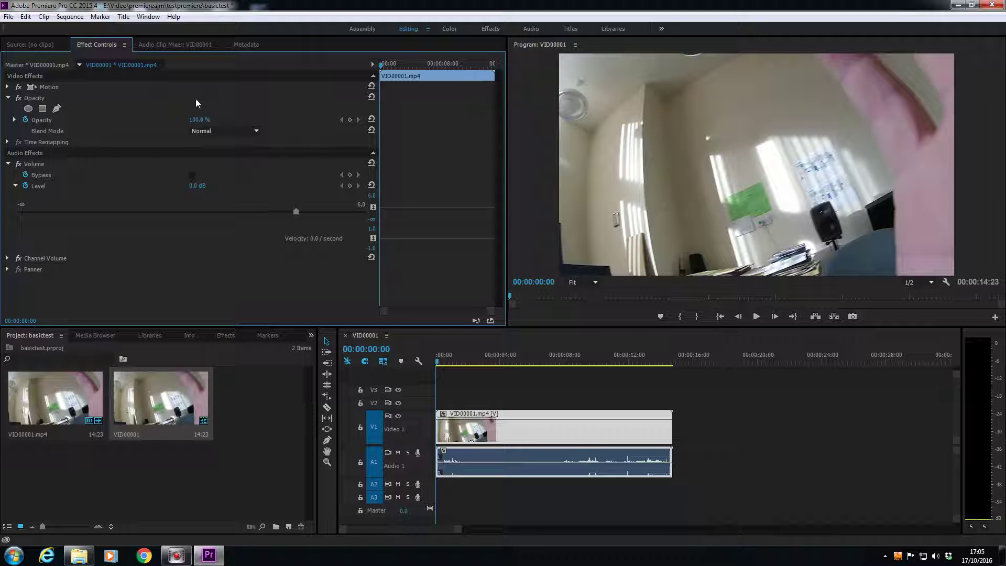
left_click(7, 87)
left_click(8, 87)
Step: Enlarge the Audio 1 track further and add a volume keyframe with the Pen tool at about 5 seconds
left_click(327, 440)
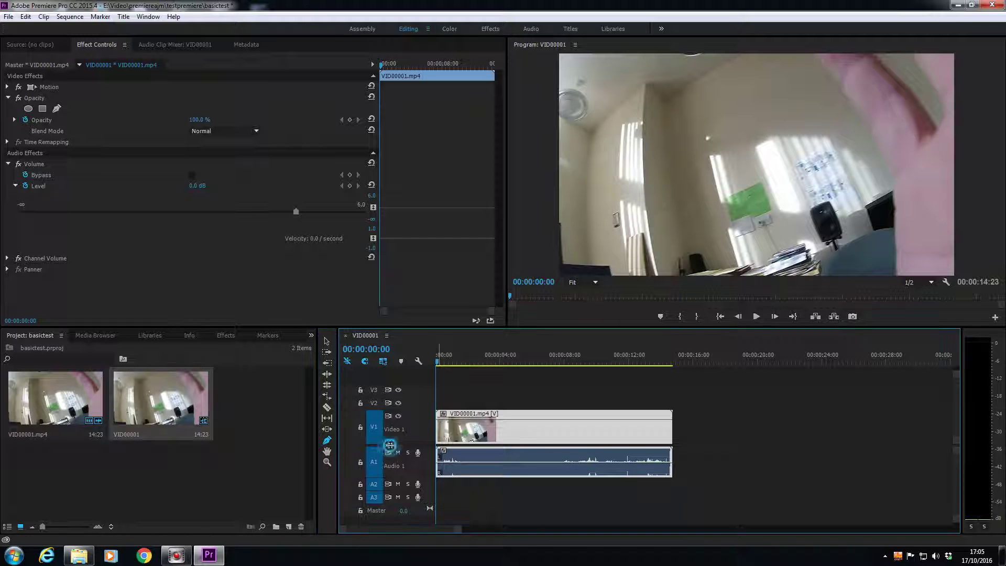
scroll(388, 450, "down", 1)
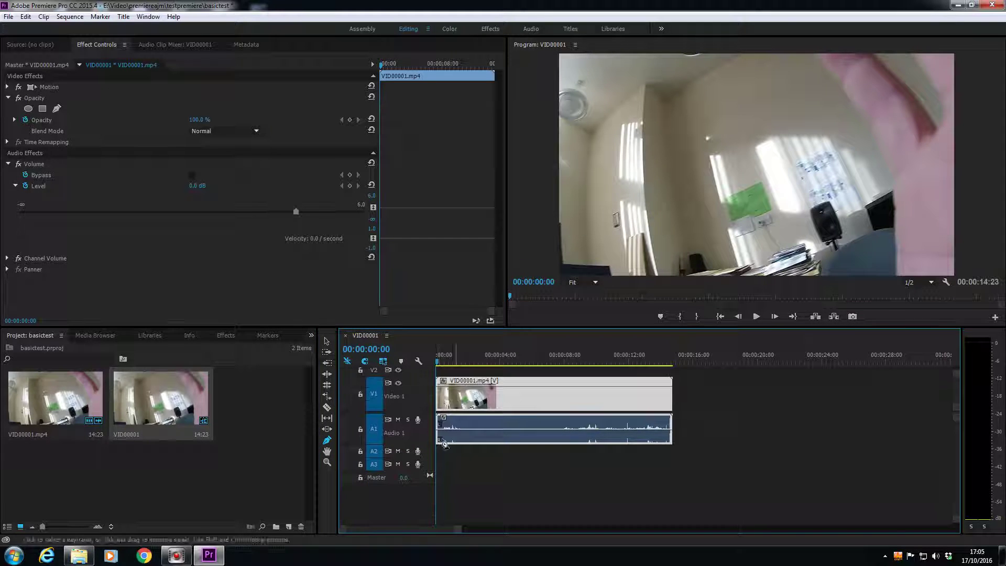
double_click(388, 442)
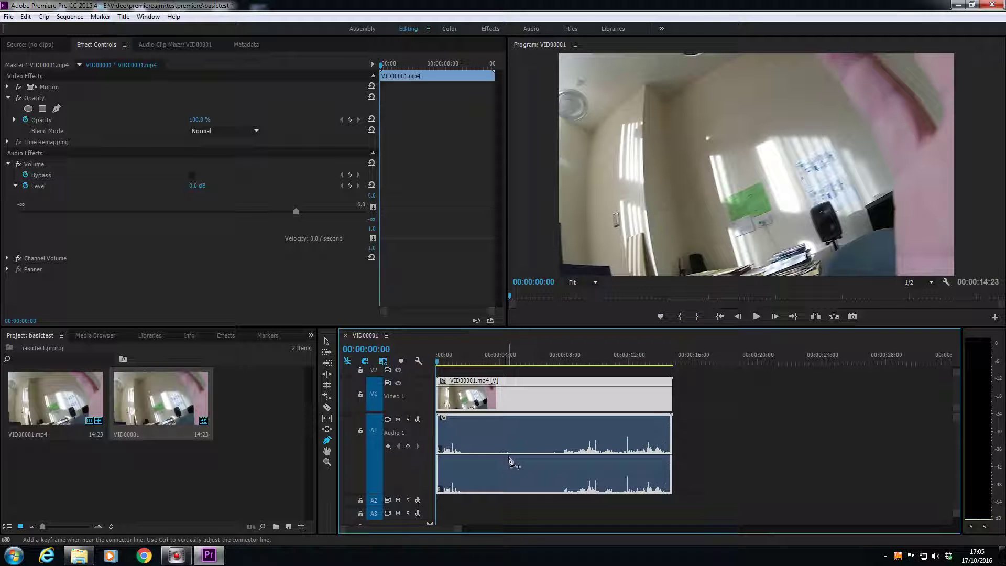
mouse_move(508, 453)
left_mouse_down()
mouse_move(511, 442)
mouse_move(512, 461)
mouse_move(514, 452)
left_mouse_up()
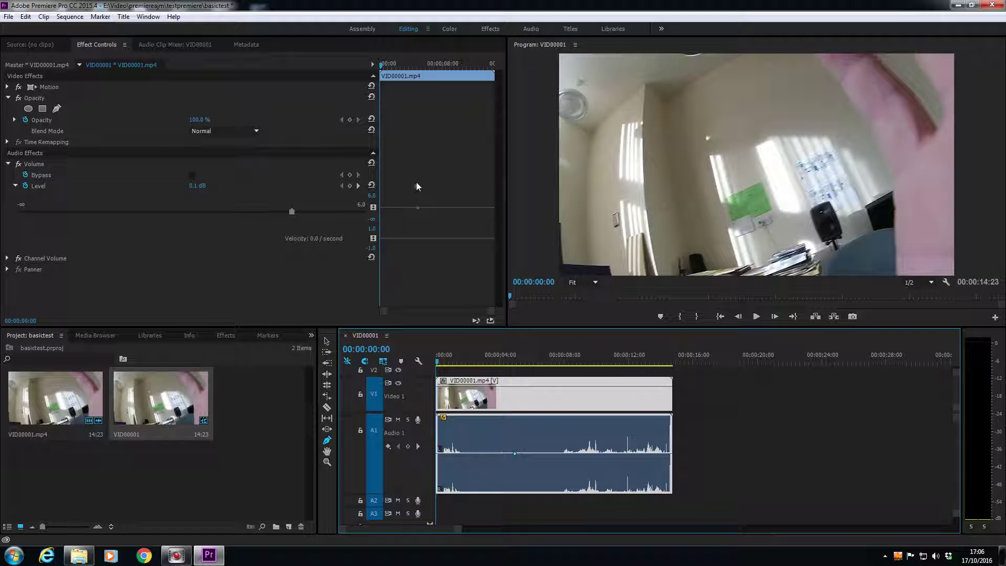
Step: Add a volume level keyframe at the start of the clip, lower it to -∞ and play back the fade-in
mouse_move(381, 67)
left_mouse_down()
mouse_move(419, 85)
mouse_move(380, 86)
left_mouse_up()
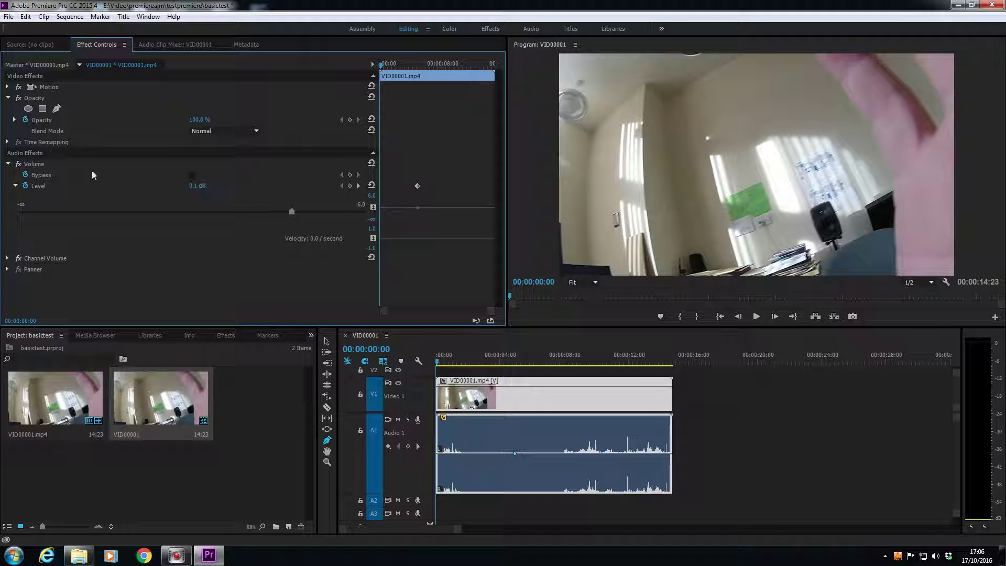
left_click(349, 187)
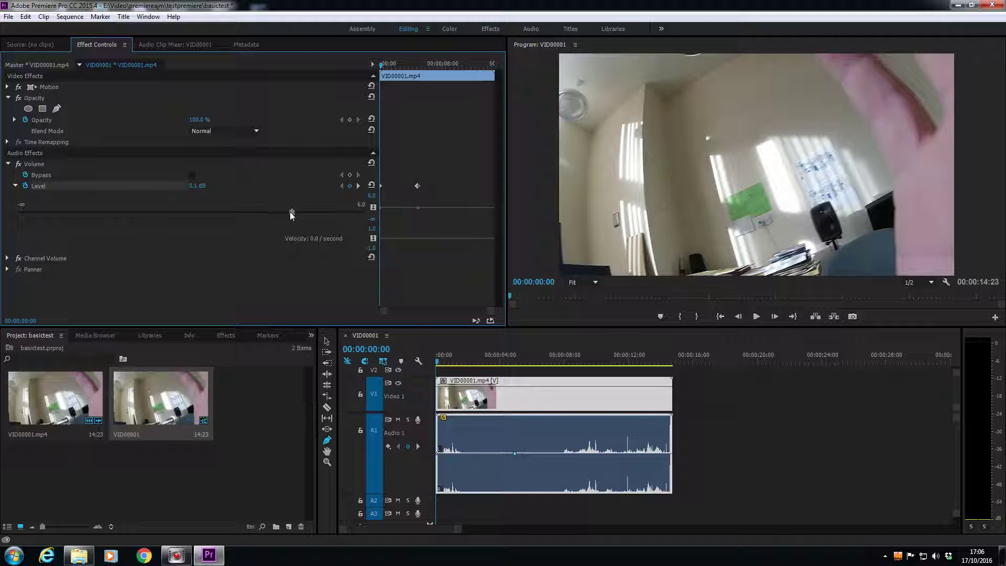
left_click_drag(292, 212, 19, 215)
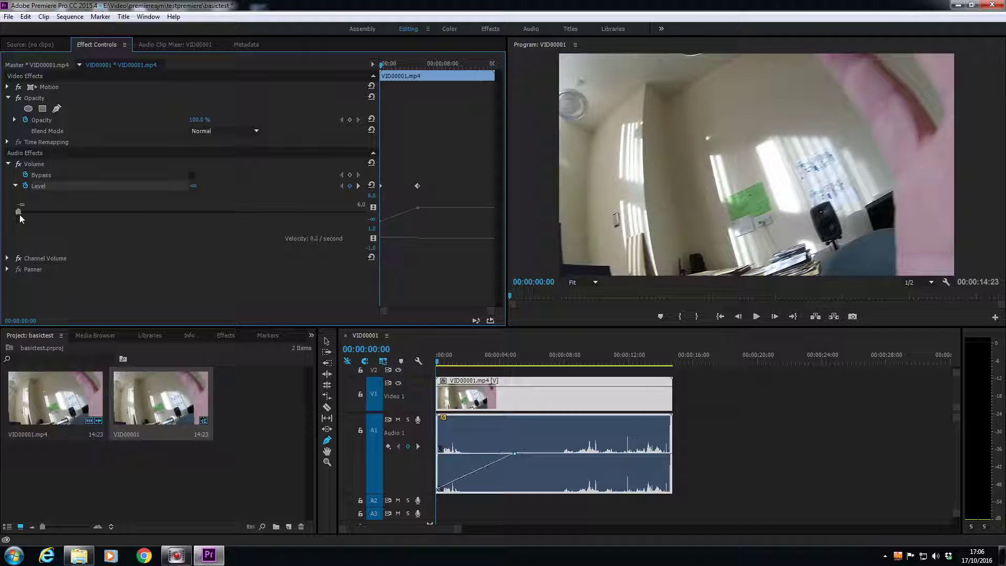
key("space")
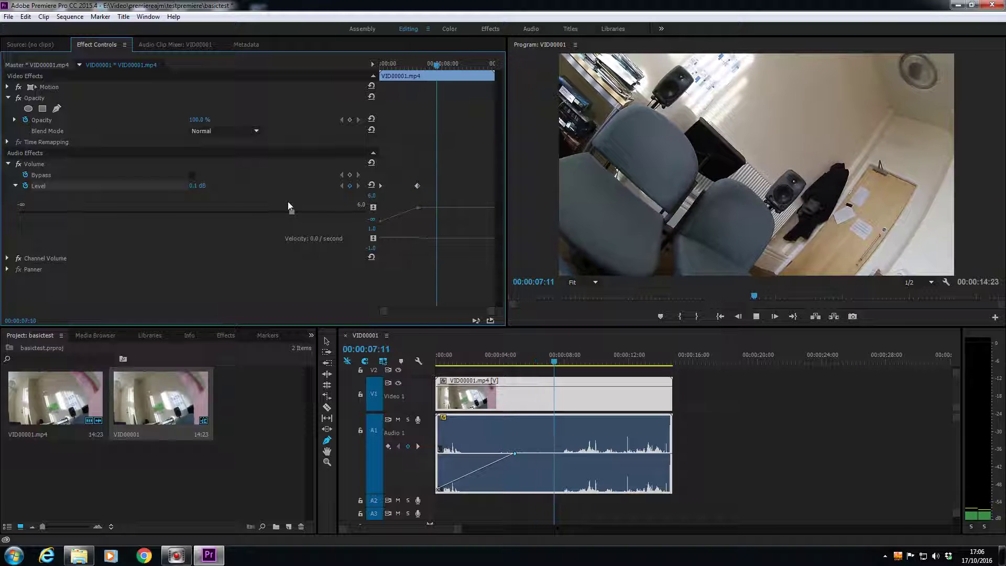
key("space")
Step: Try out a volume level keyframe at 00:00:08:03 and delete it
left_click_drag(292, 215, 69, 216)
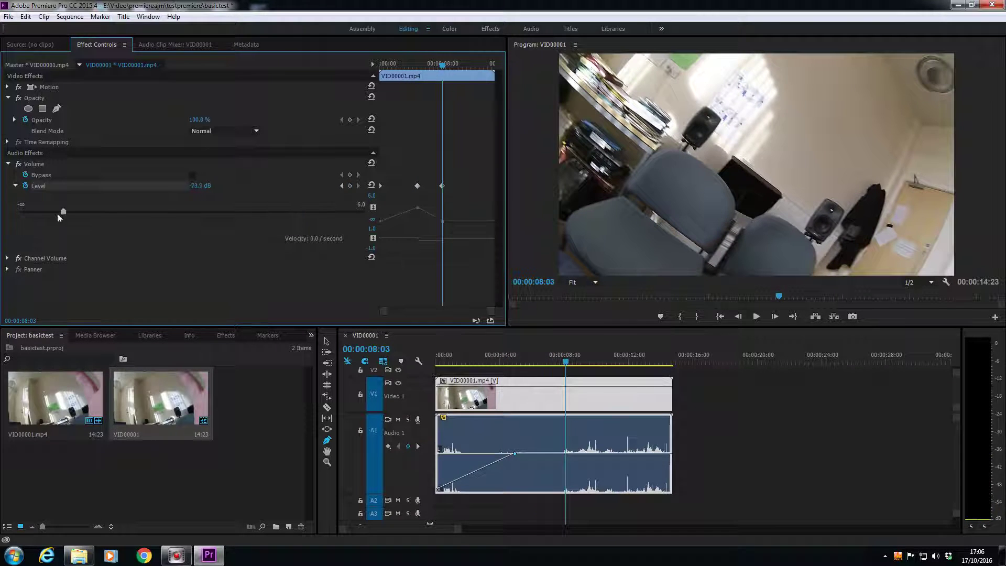
left_click_drag(241, 212, 290, 209)
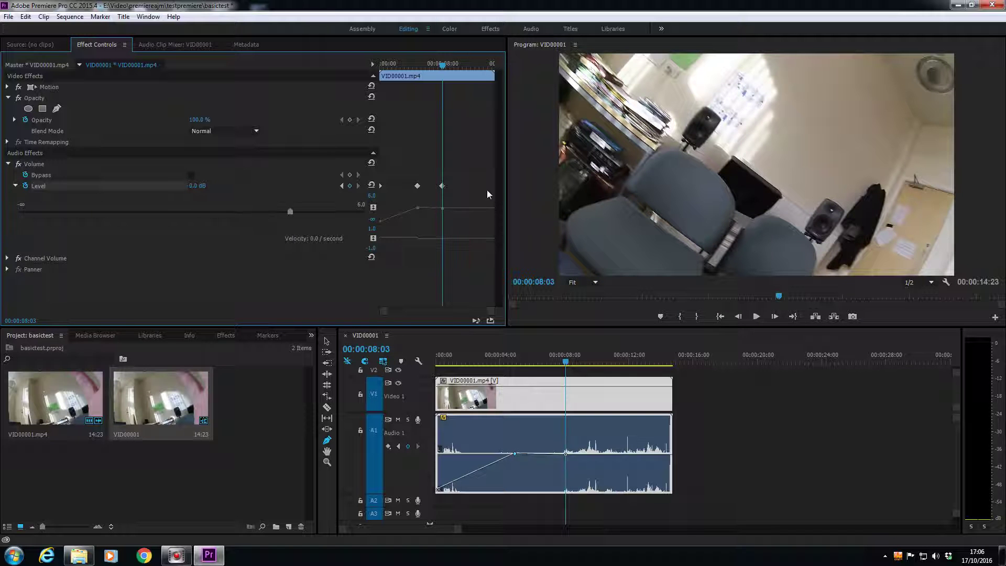
key("Delete")
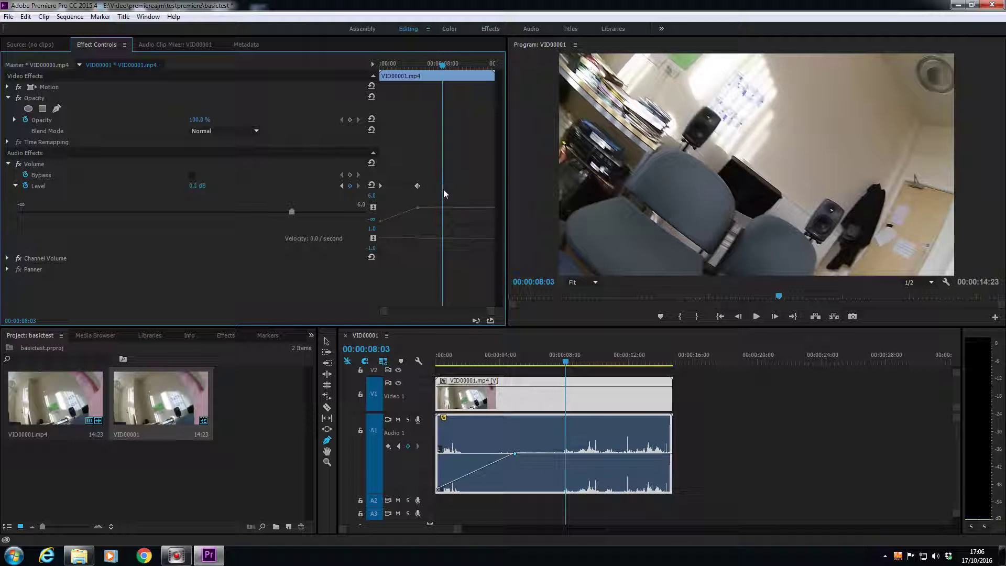
Step: Shorten the audio fade-in to about 2 seconds and add two volume keyframes that fade the audio out over about the last 2 seconds
left_click_drag(514, 453, 464, 452)
left_click(640, 451)
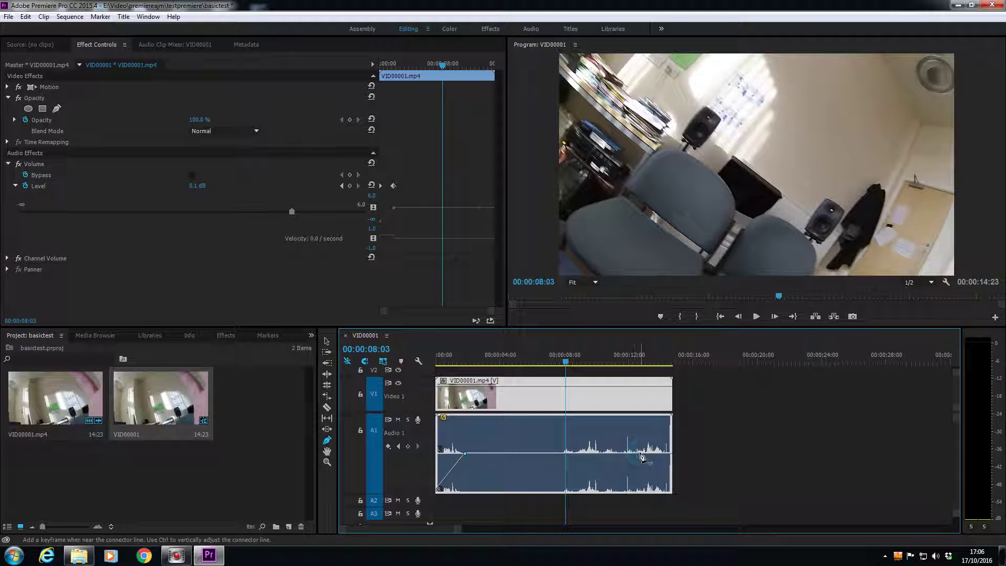
left_click_drag(664, 451, 669, 490)
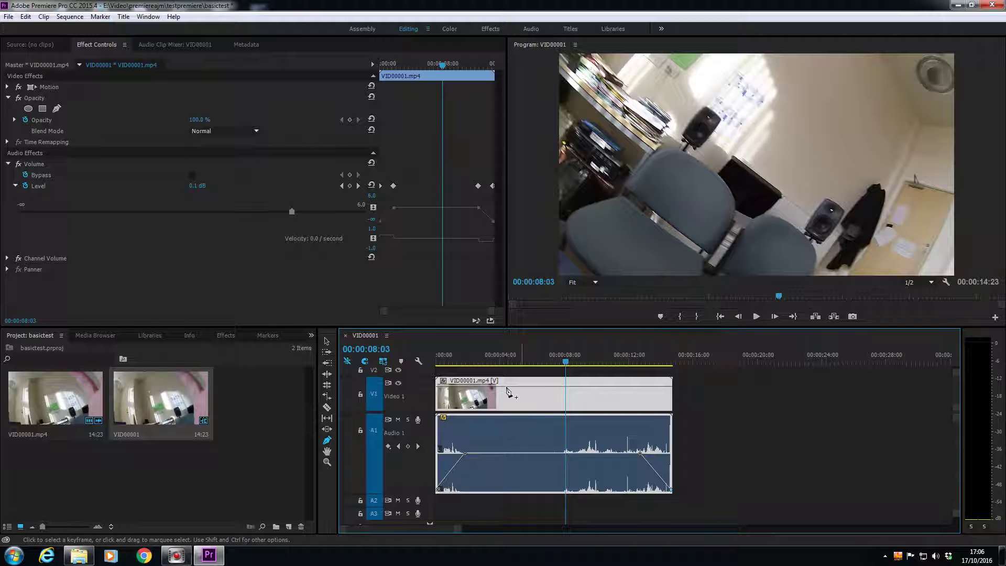
Step: Save the project and switch back to the Selection tool
key("ctrl+s")
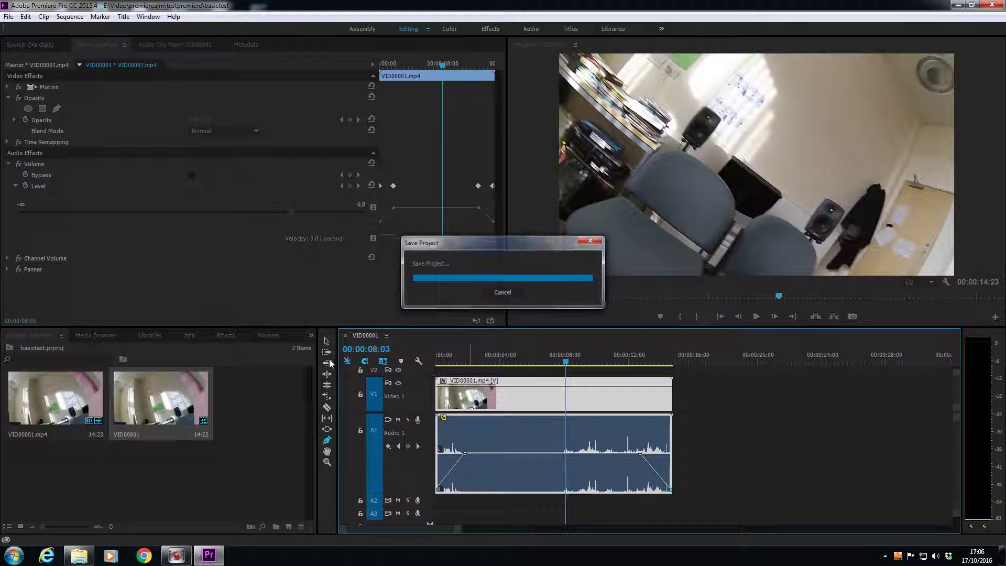
left_click(326, 340)
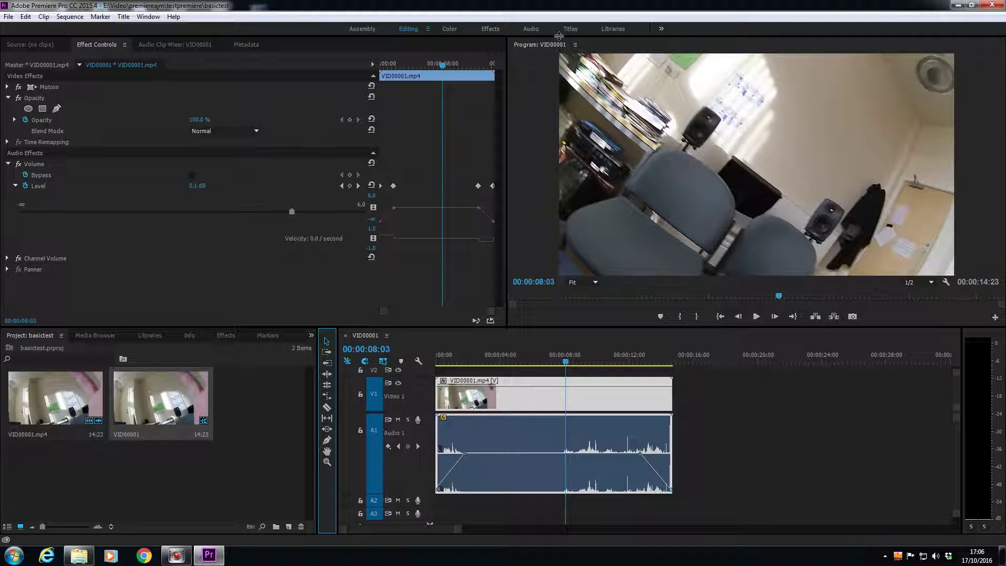
left_click(123, 17)
left_click(123, 18)
Step: Apply Dip to Black transitions at the start and end of the Video 1 clip, each extended to about 3.5 seconds
left_click(224, 335)
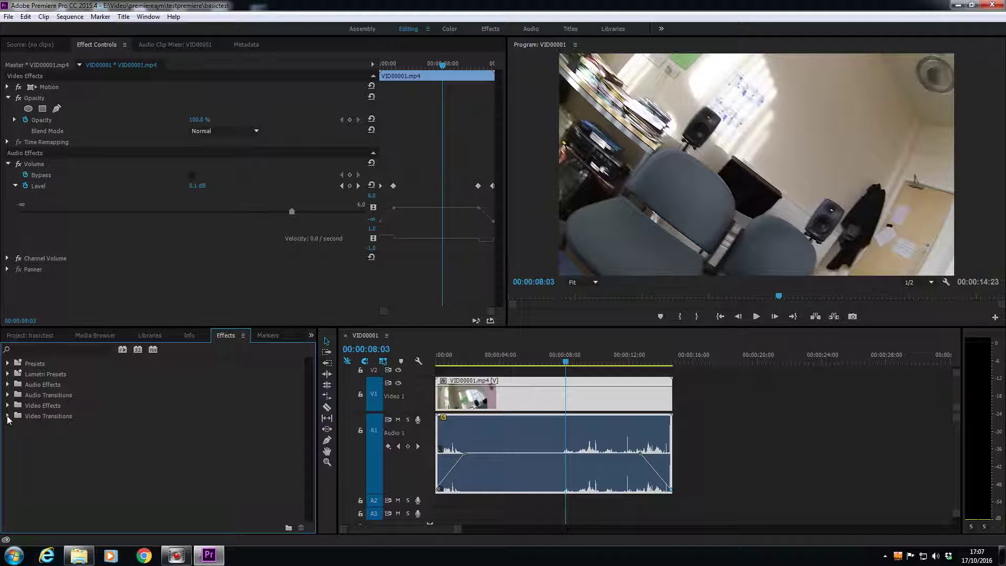
left_click(8, 416)
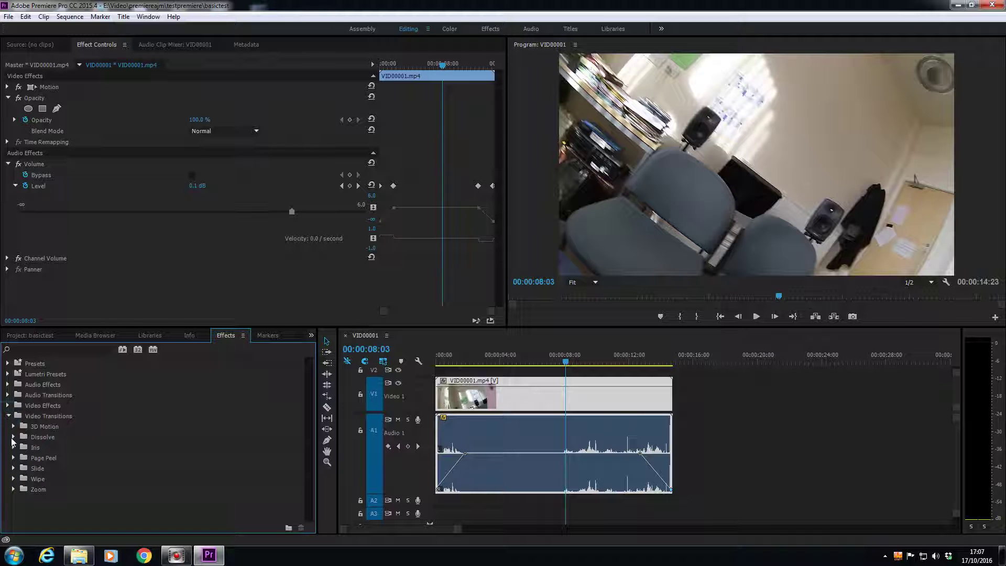
left_click(13, 437)
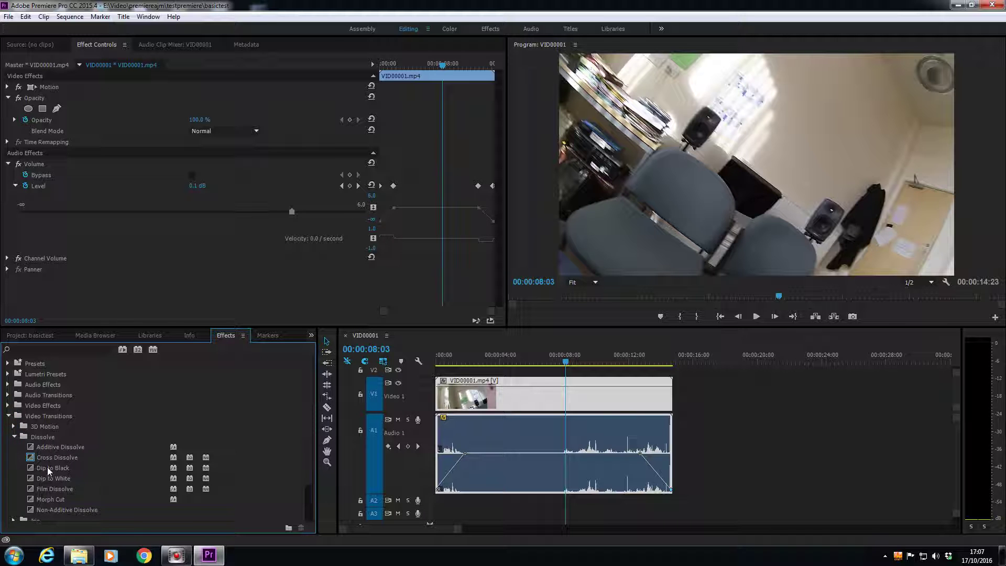
left_click_drag(48, 467, 494, 452)
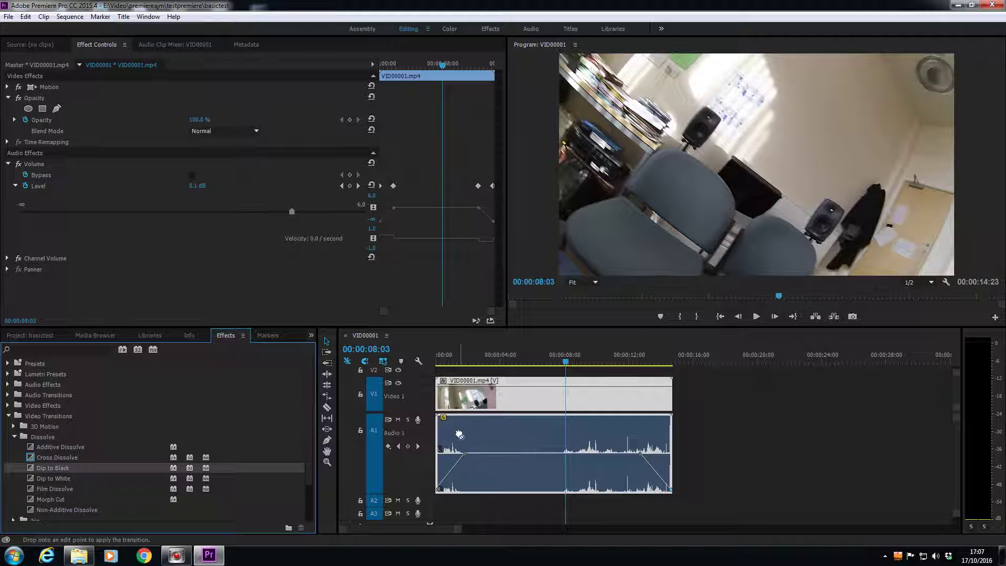
mouse_move(455, 383)
left_mouse_down()
mouse_move(434, 386)
mouse_move(443, 394)
left_mouse_up()
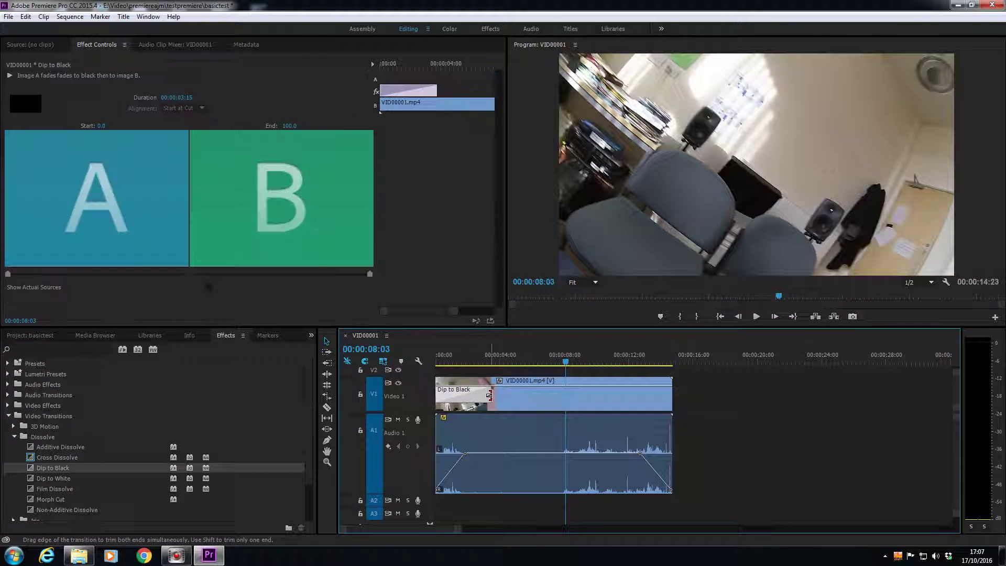
left_click_drag(45, 473, 616, 397)
left_click_drag(535, 361, 507, 363)
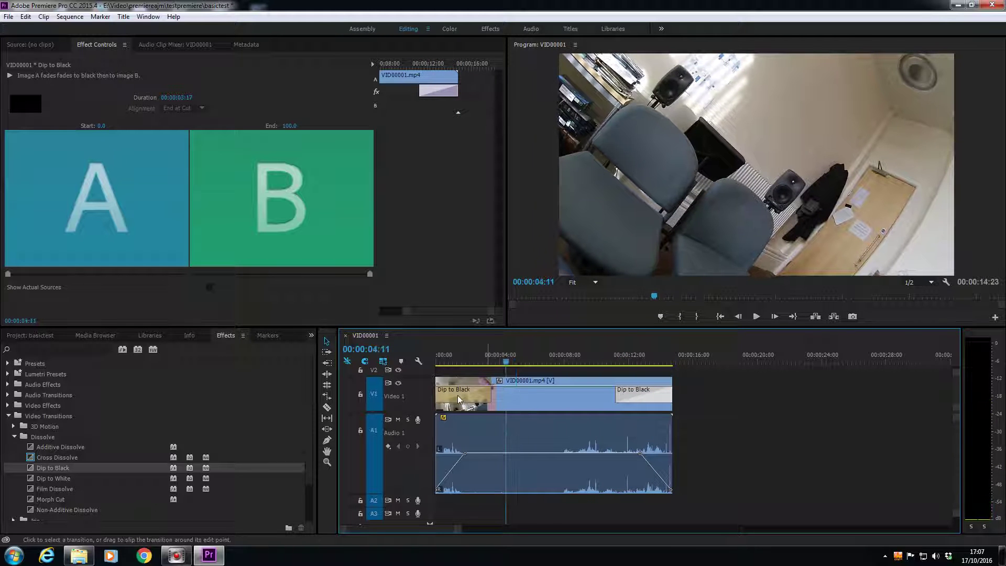
Step: Split the clip with the Razor tool at about 6 and 8 seconds, then return to the Selection tool
left_click(327, 407)
left_click(539, 395)
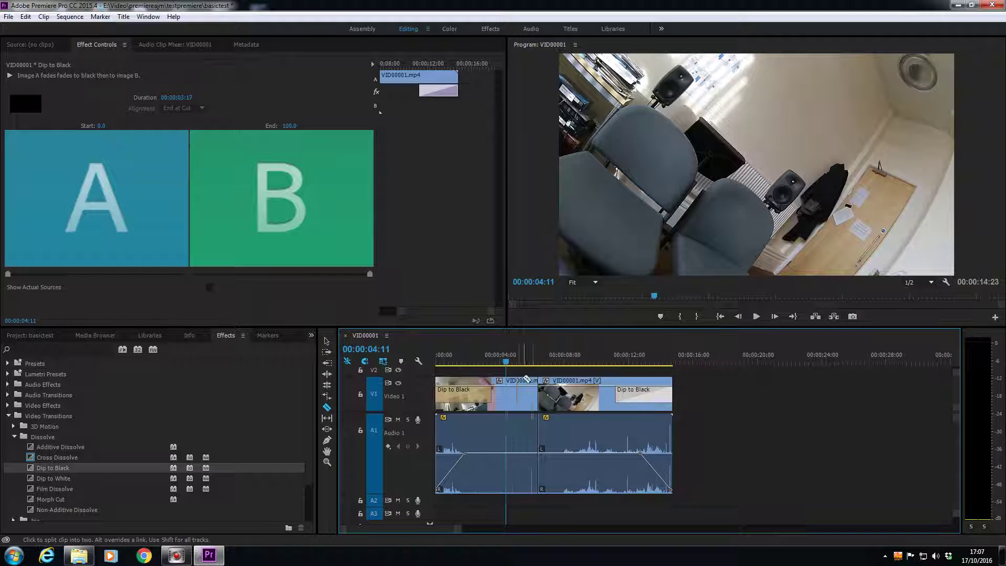
left_click(327, 341)
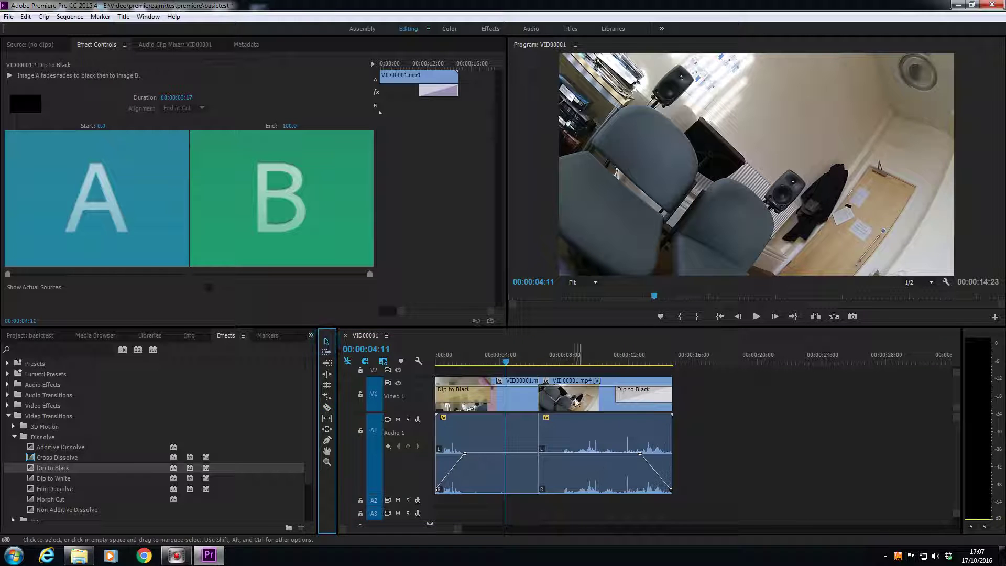
left_click(327, 407)
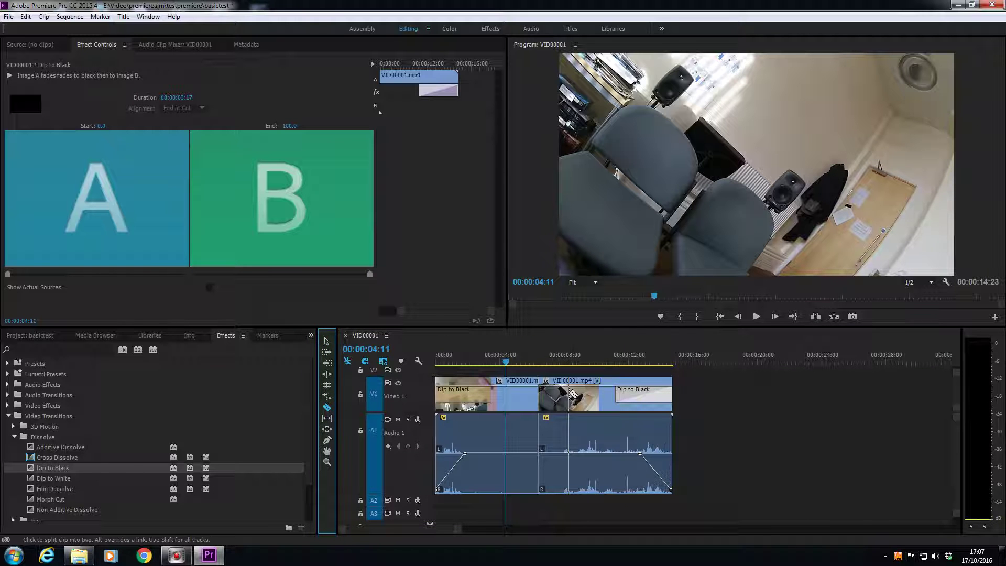
left_click(570, 393)
left_click(326, 341)
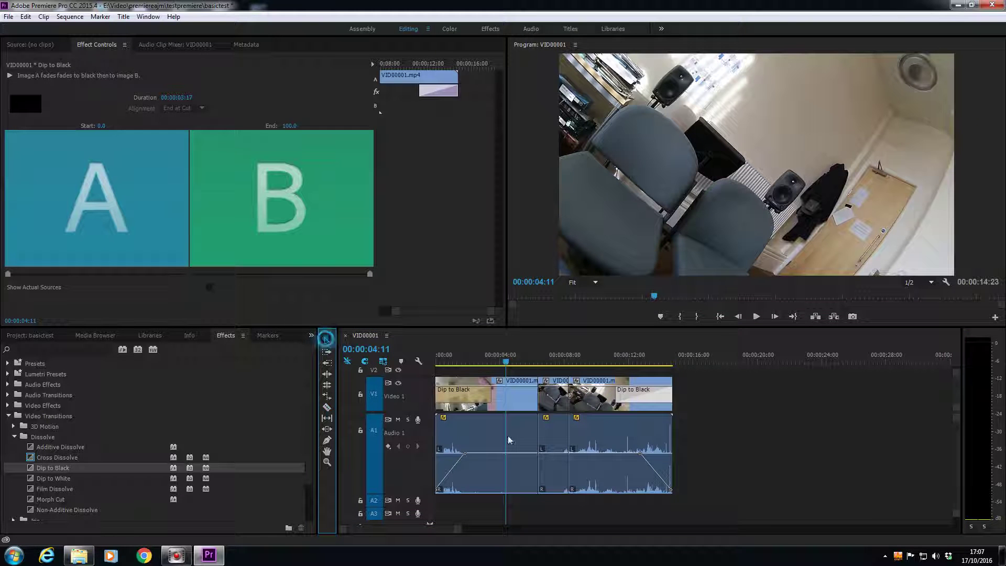
Step: Unlink the short middle segment's video from its audio, delete only the video part and play back the gap
right_click(552, 401)
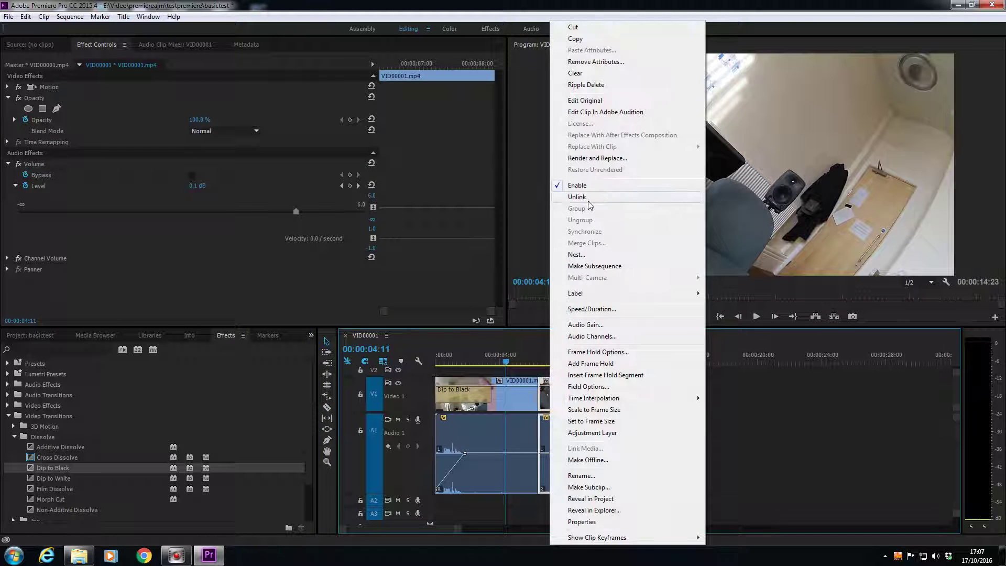
left_click(601, 197)
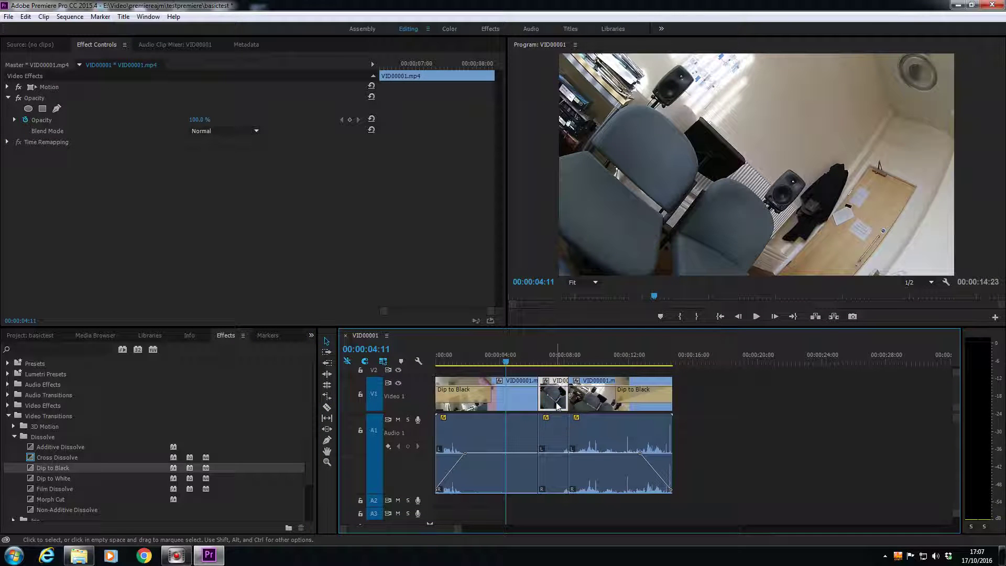
key("Delete")
key("space")
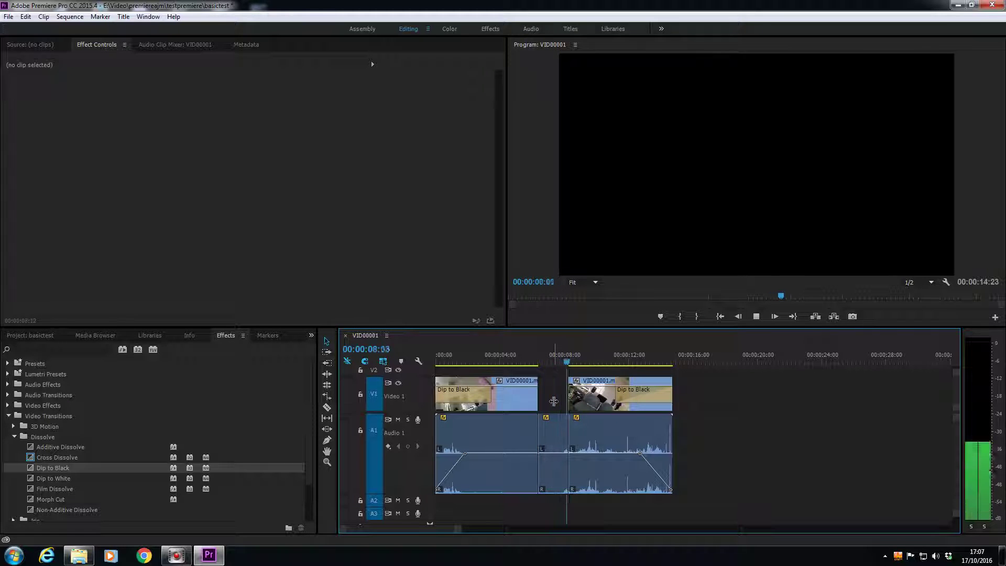
key("space")
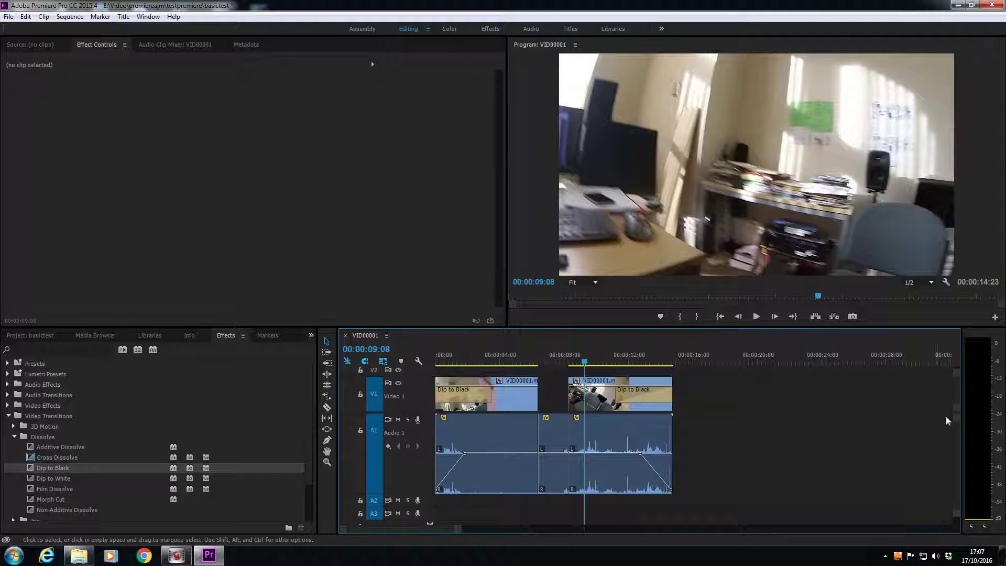
Step: Enlarge the timeline area and create a 1920 × 1080 title named Title 01 containing the text "my office"
left_click_drag(954, 394, 954, 398)
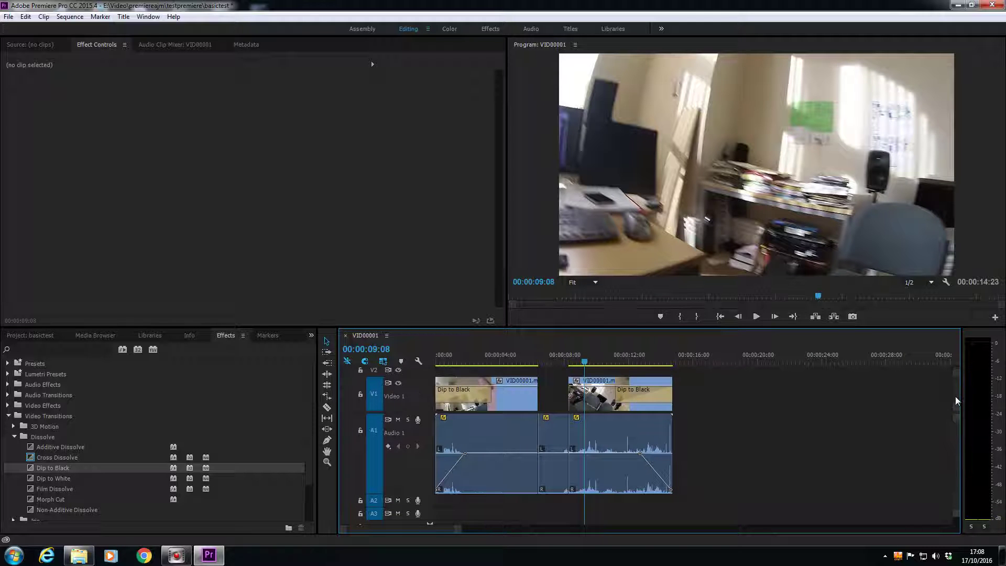
left_click_drag(643, 328, 644, 241)
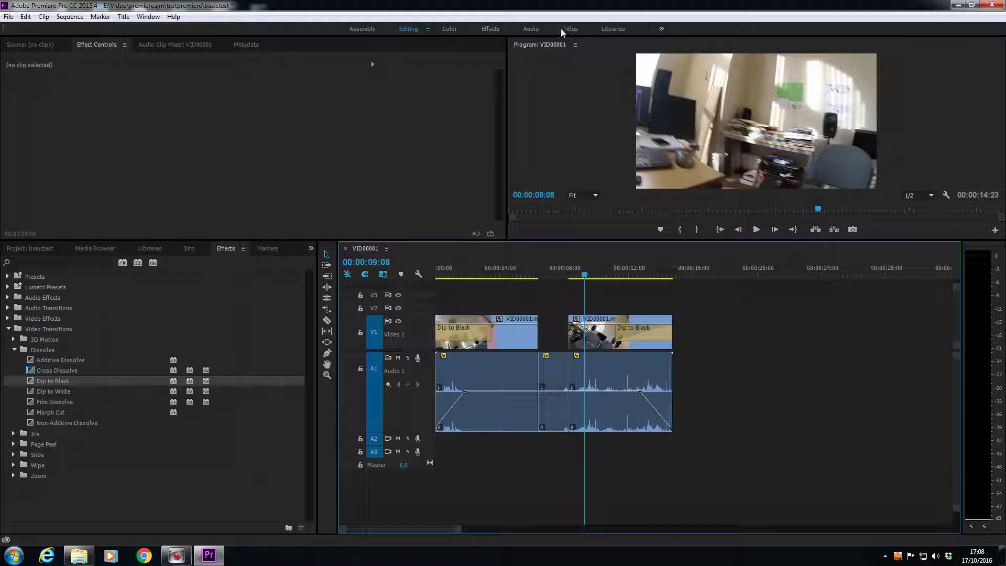
left_click(118, 17)
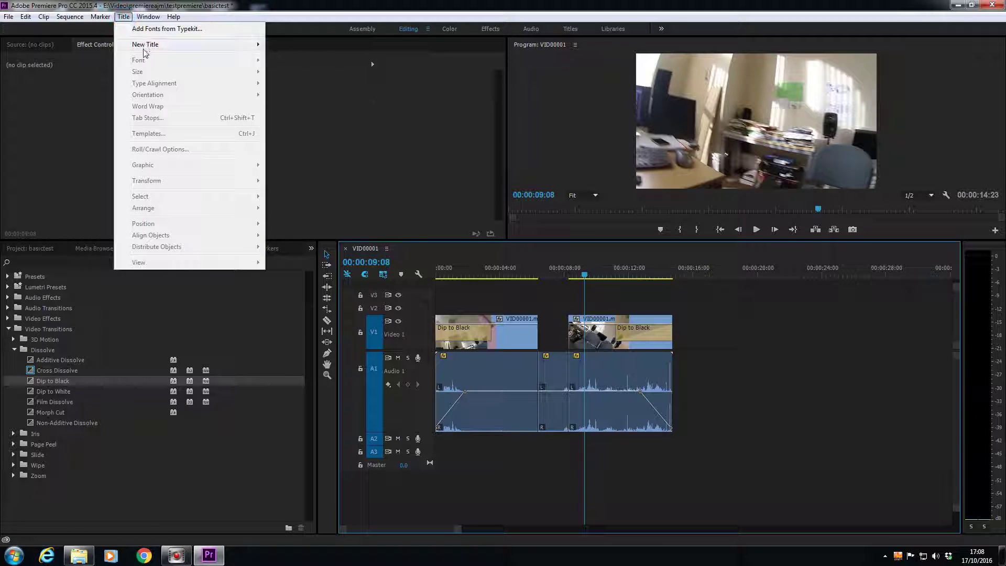
mouse_move(147, 45)
left_click(329, 46)
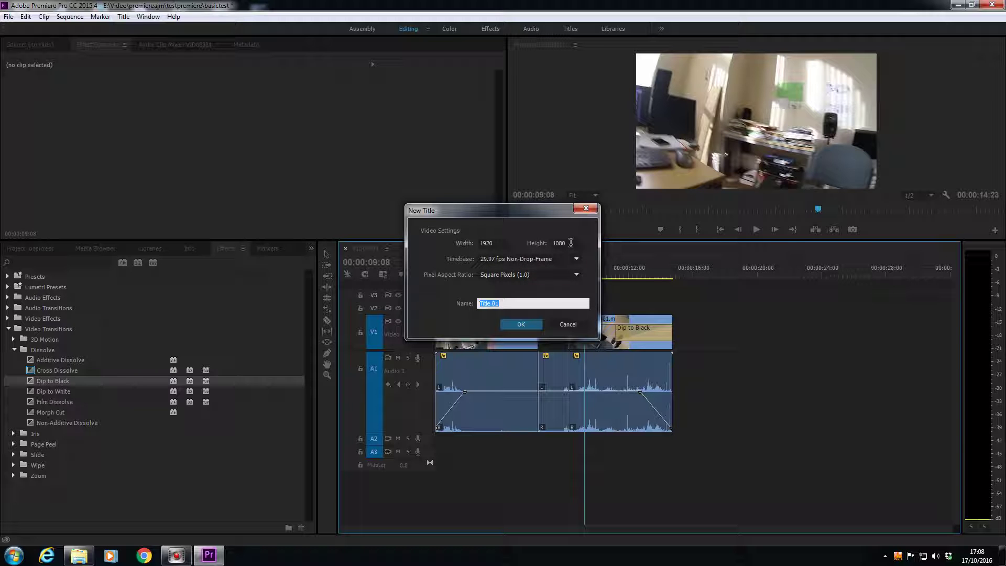
left_click(520, 323)
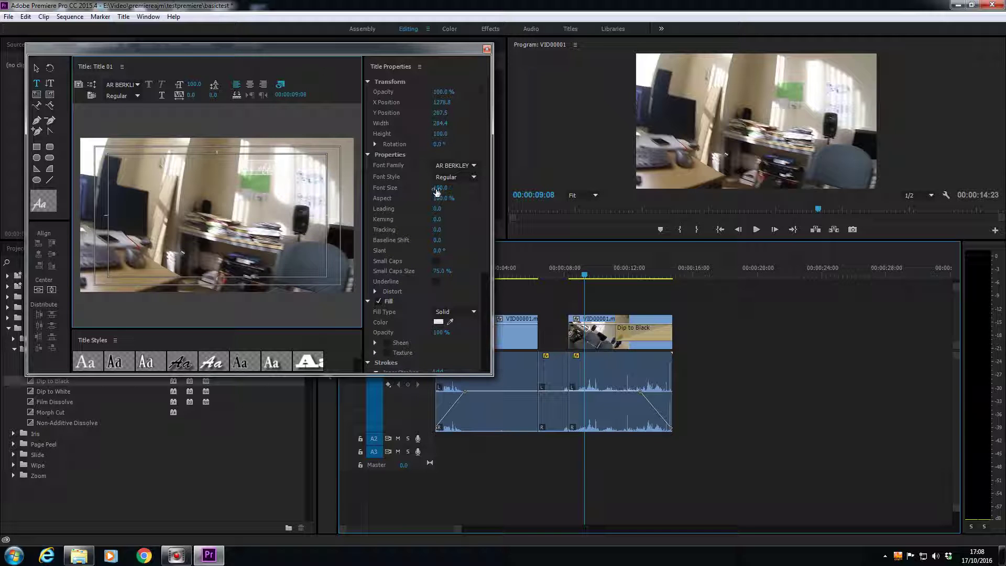
Step: Format the title text in Arial with a black fill and font size 142, and close the title editor
left_click(472, 165)
left_click(472, 167)
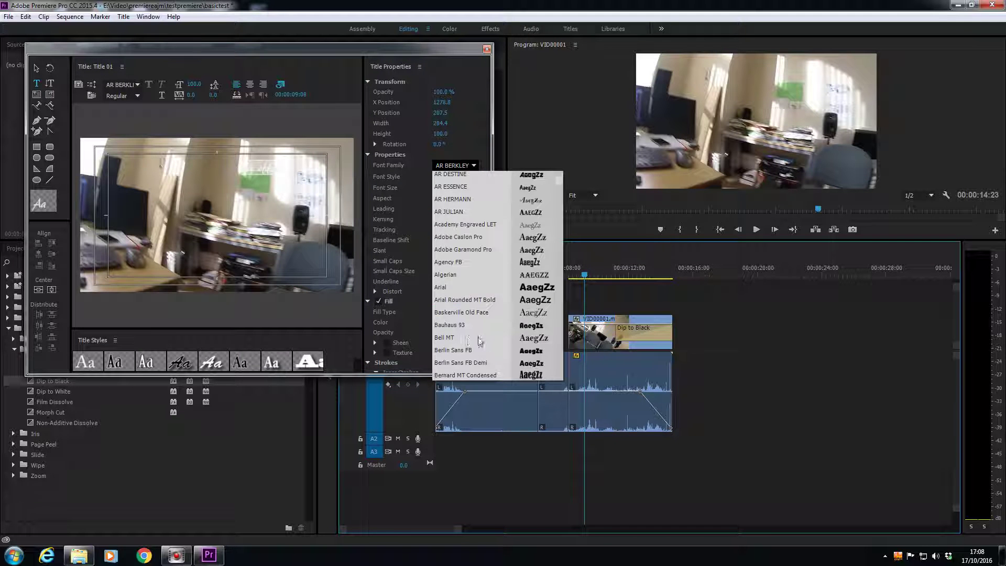
left_click(453, 289)
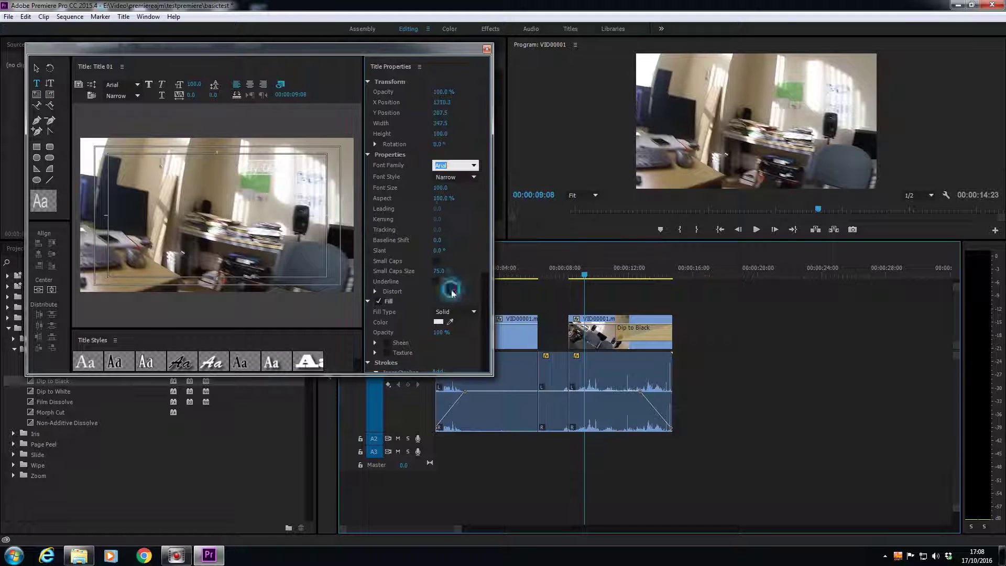
left_click(439, 322)
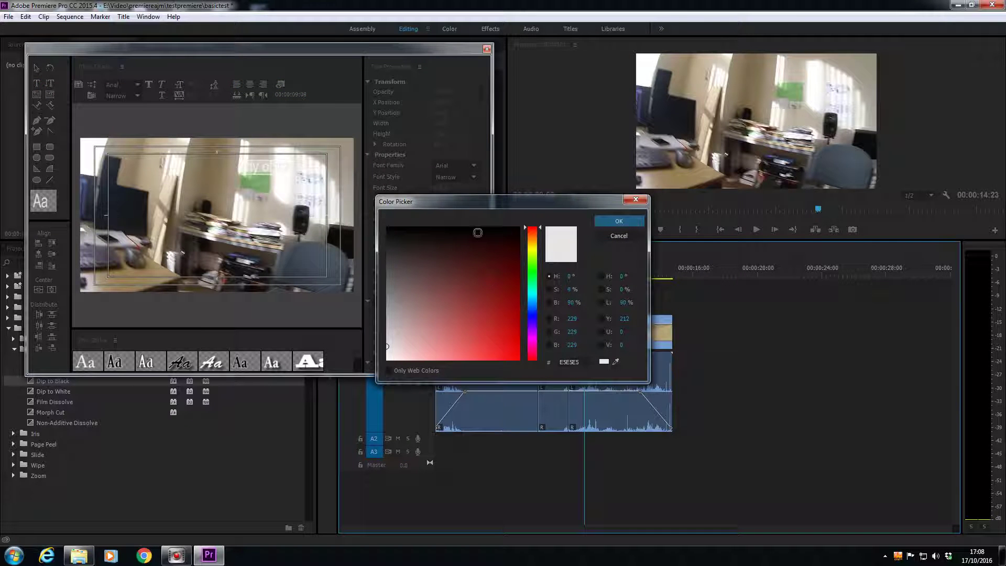
left_click_drag(509, 233, 388, 223)
left_click(611, 219)
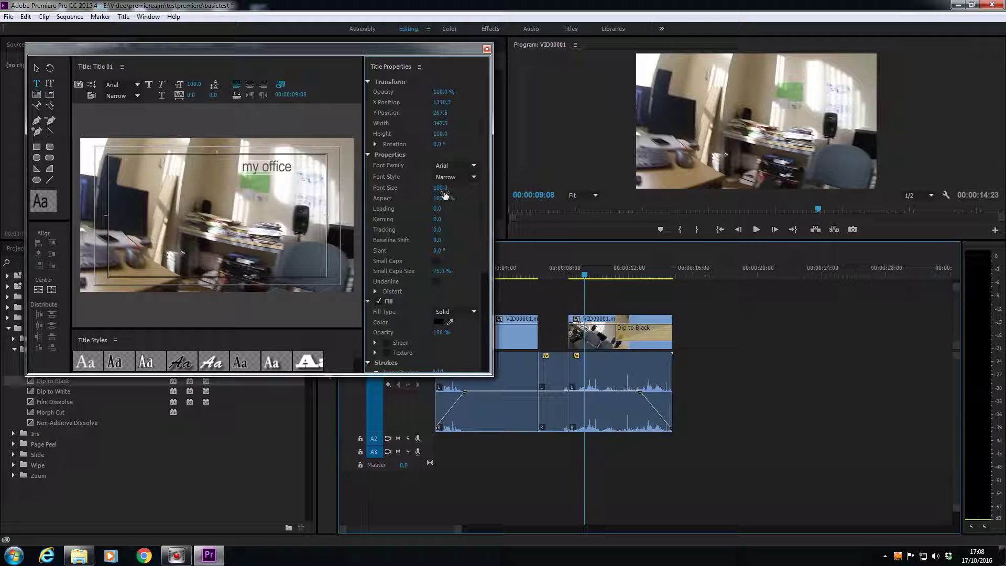
left_click_drag(440, 191, 462, 191)
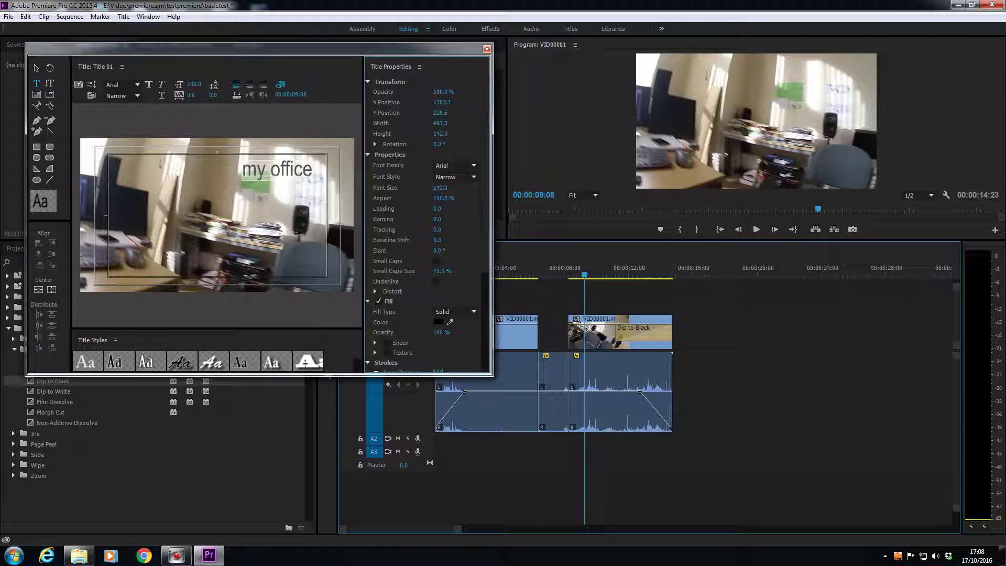
left_click(486, 50)
Step: Place Title 01 on the V2 track at the start of the sequence and play it back from the beginning
left_click(33, 249)
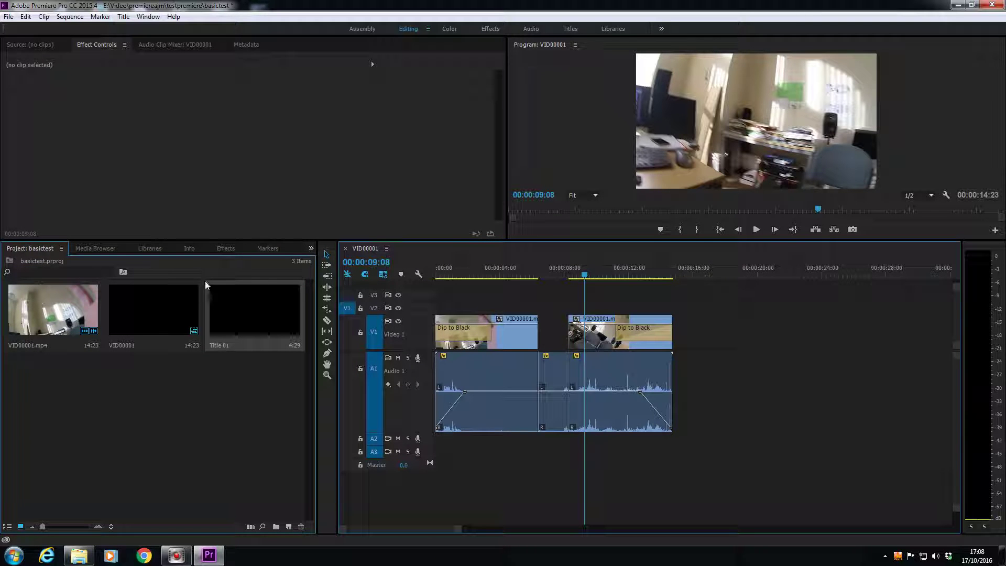
left_click_drag(246, 315, 432, 309)
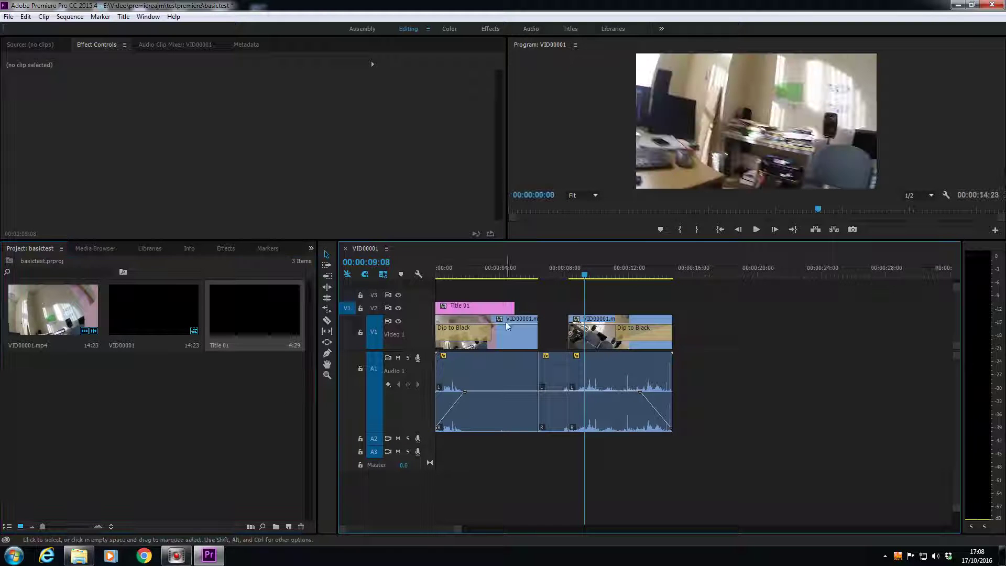
left_click_drag(583, 271, 428, 280)
key("space")
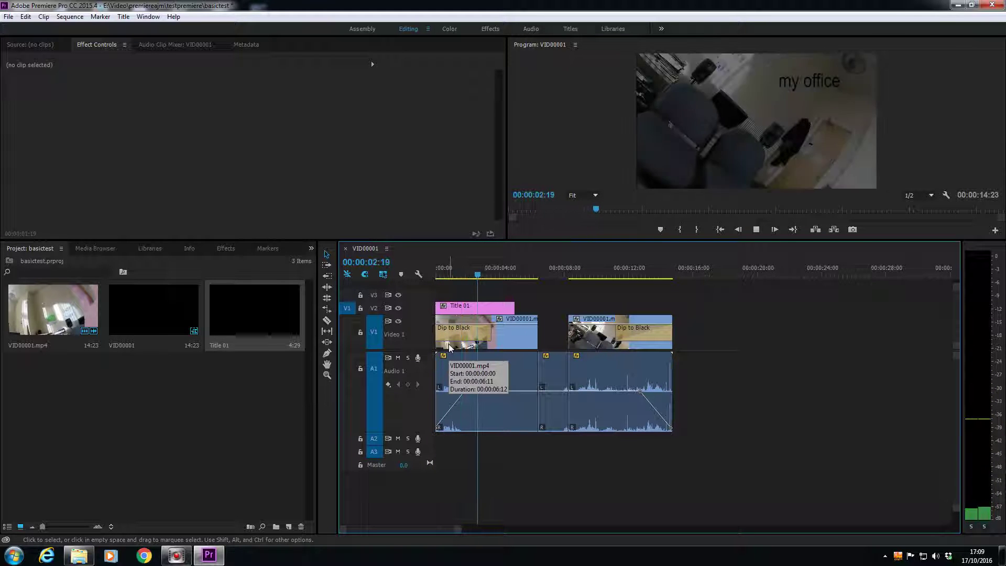
key("space")
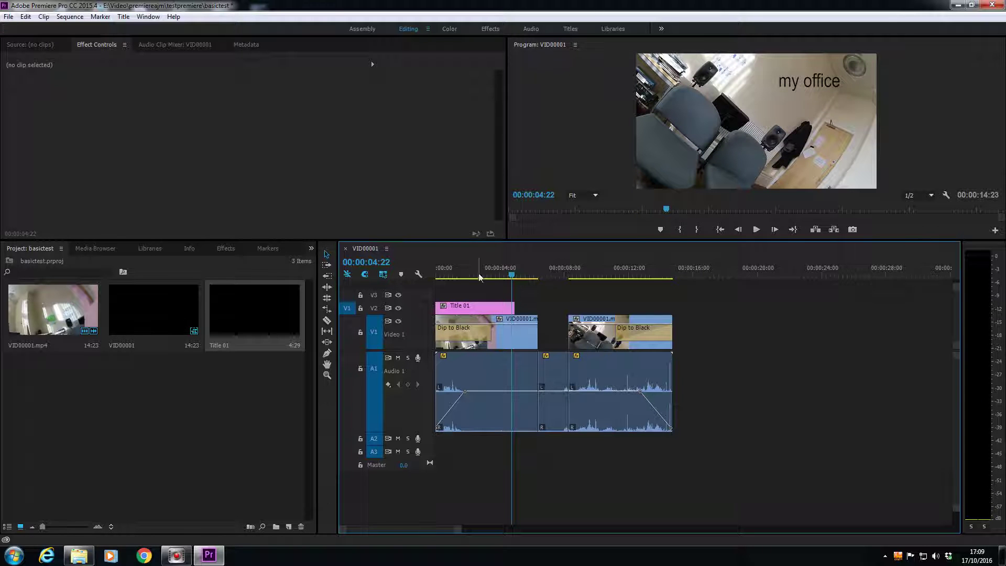
Step: Reopen Title 01, change the "my office" text fill to white (FFFFFF) and play back the opening of the sequence
left_click_drag(512, 273, 449, 276)
double_click(257, 313)
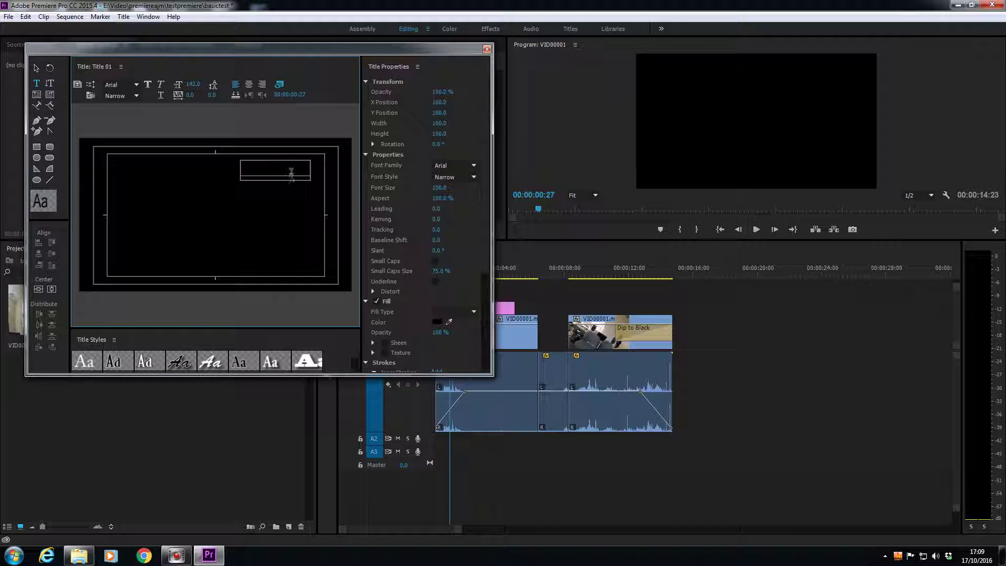
double_click(292, 171)
left_click(437, 322)
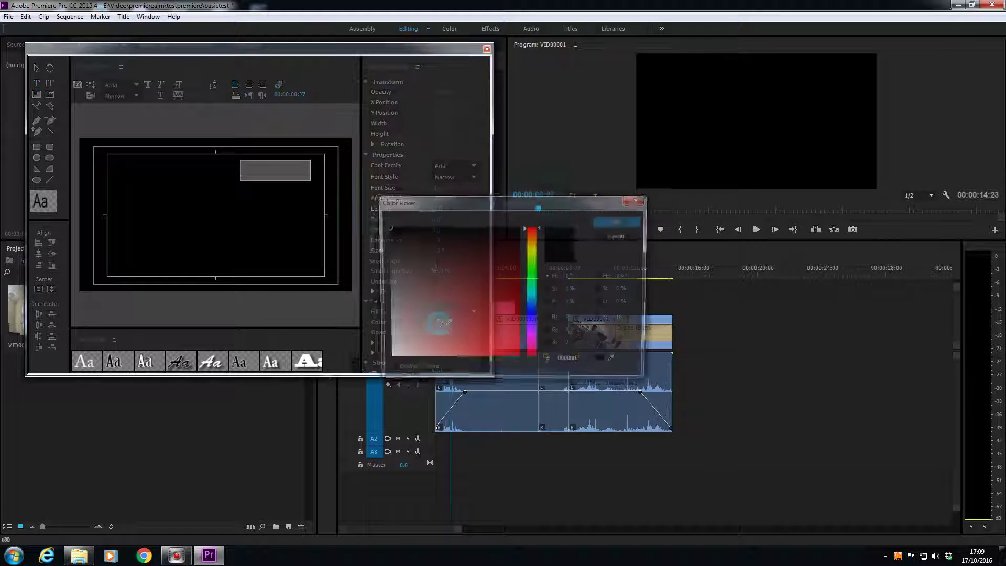
left_click_drag(417, 262, 384, 361)
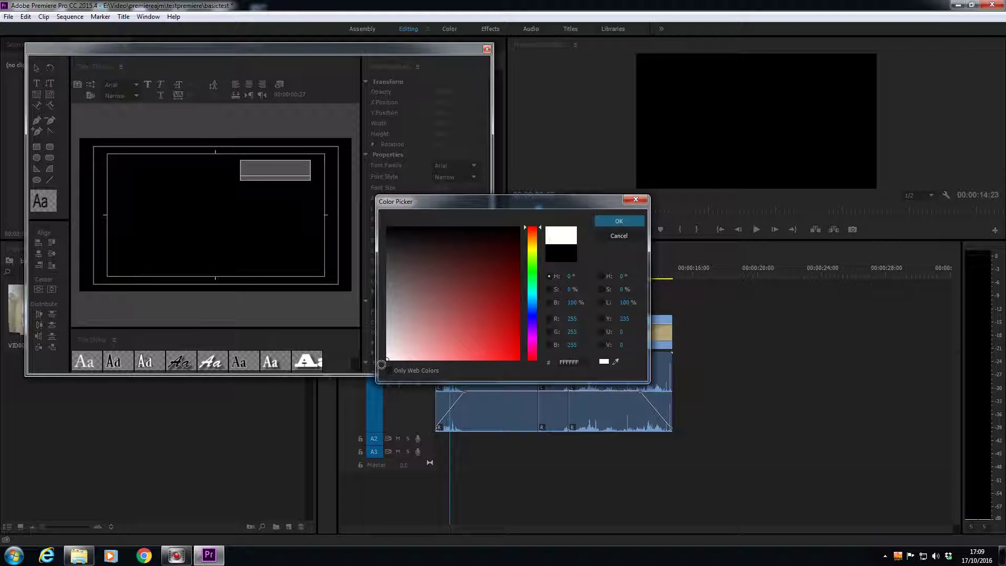
left_click(618, 221)
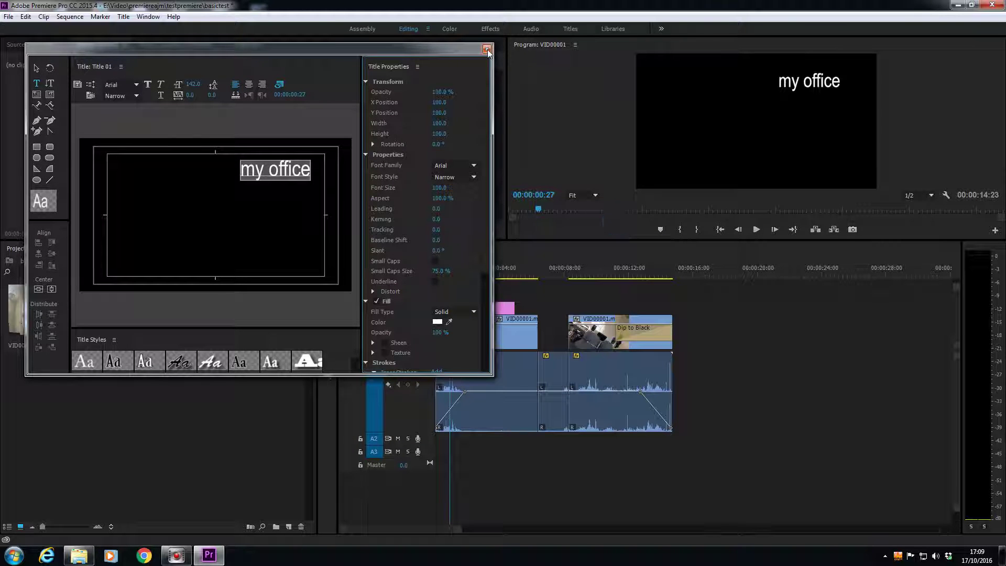
left_click(487, 50)
left_click(453, 276)
key("space")
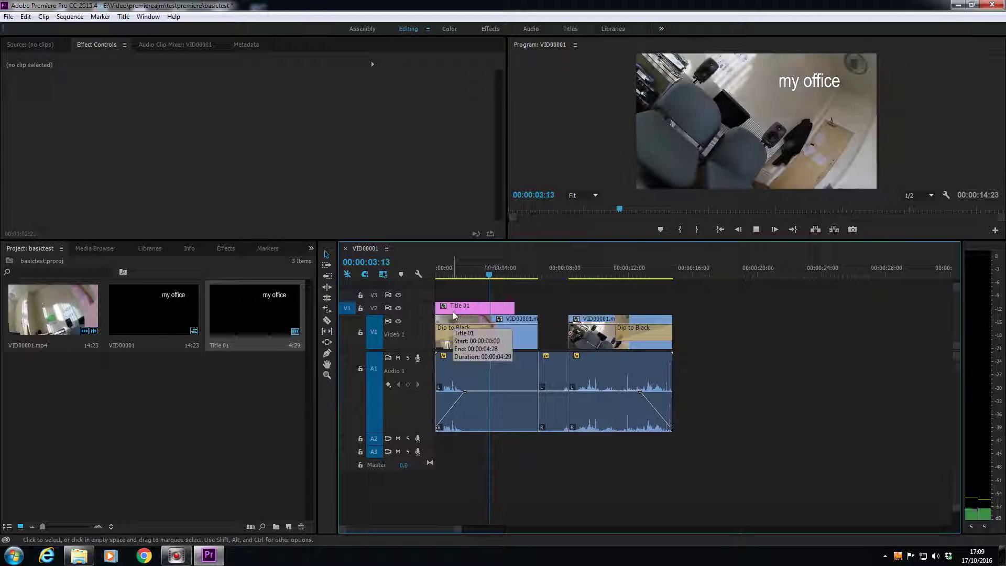
Step: Stop the playback and scrub through the rest of the sequence to its end to review the edit
key("space")
left_click_drag(522, 274, 501, 275)
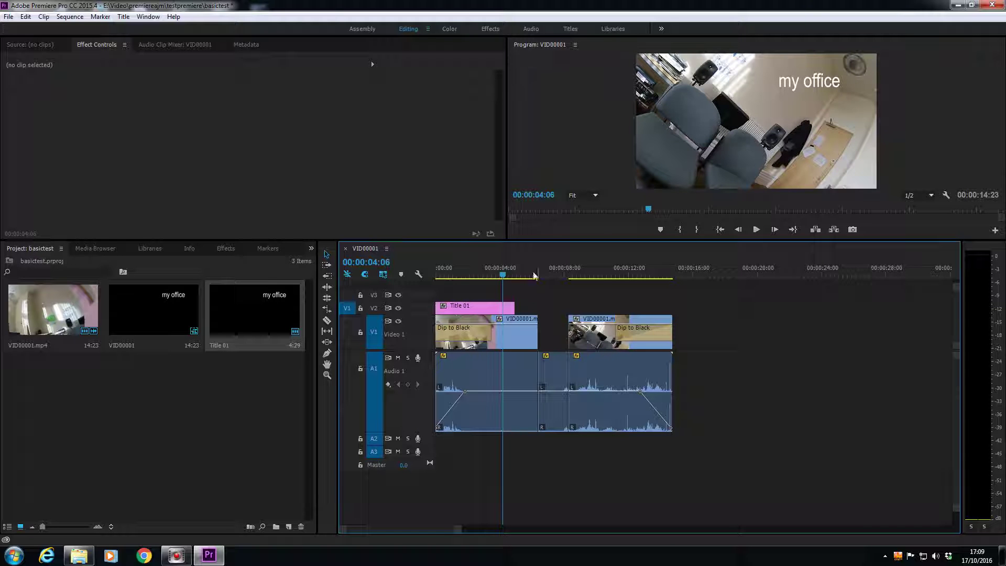
left_click_drag(502, 274, 672, 275)
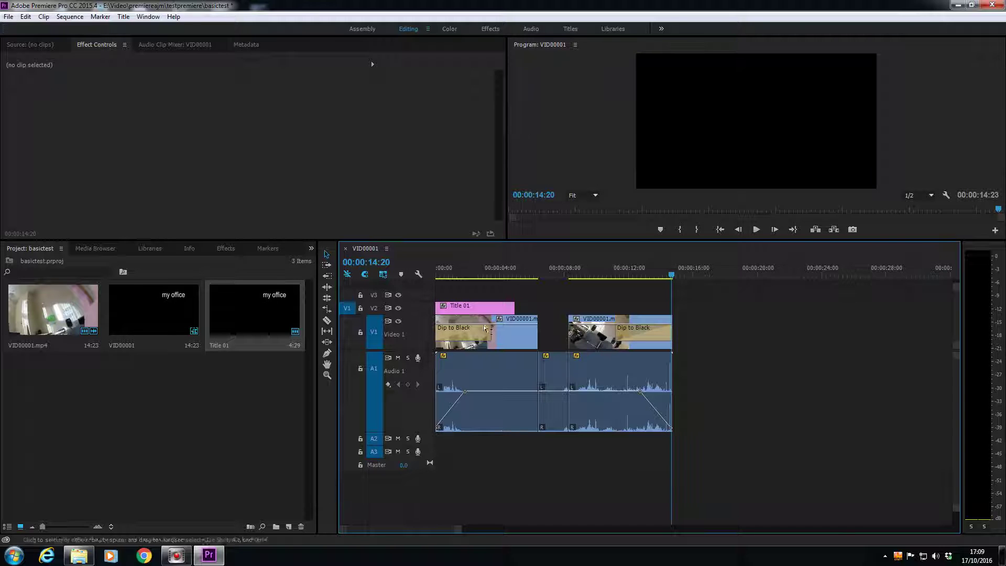
Step: Open the media export settings for the sequence and choose the H.264 format with the YouTube 1080p HD preset
left_click(8, 17)
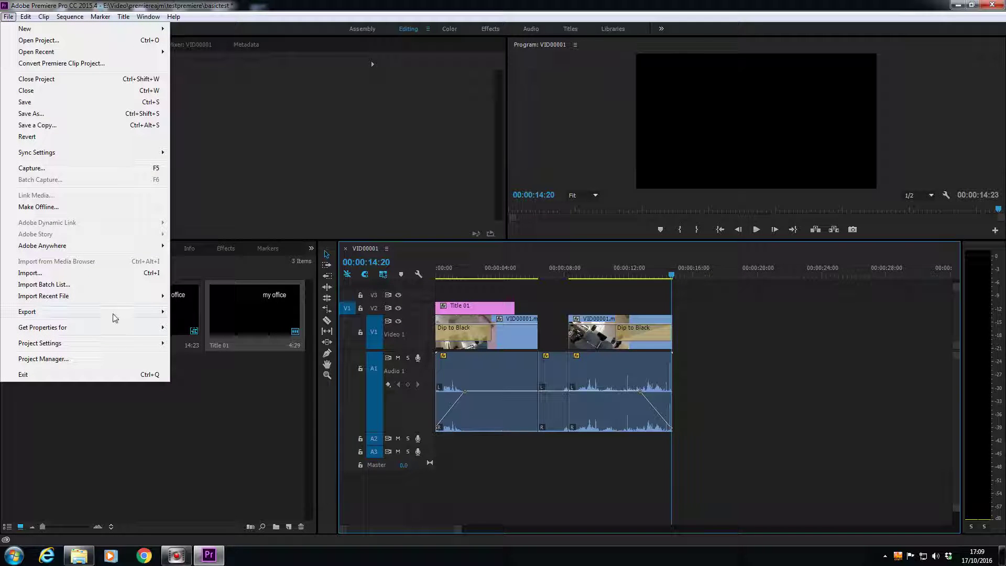
mouse_move(112, 316)
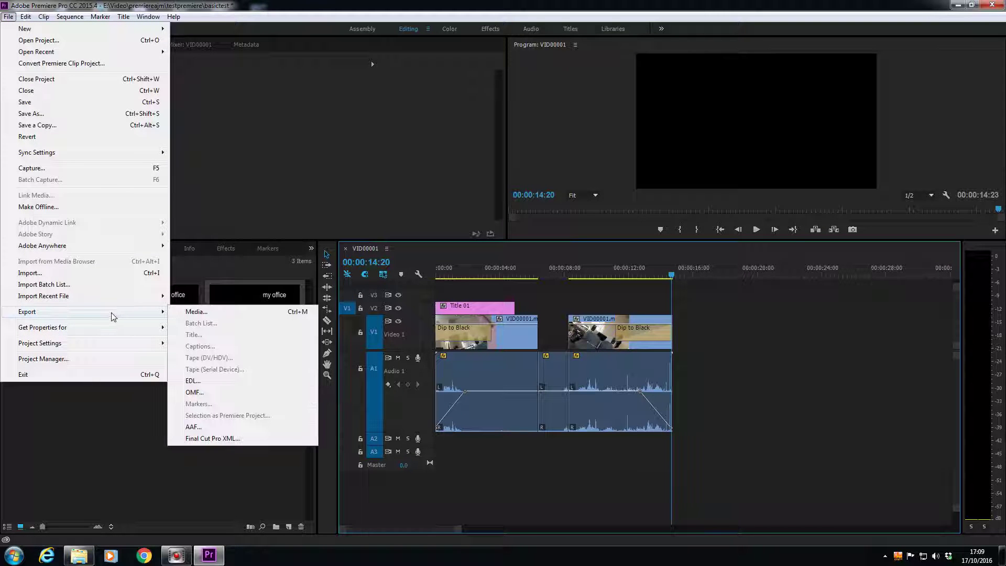
left_click(221, 312)
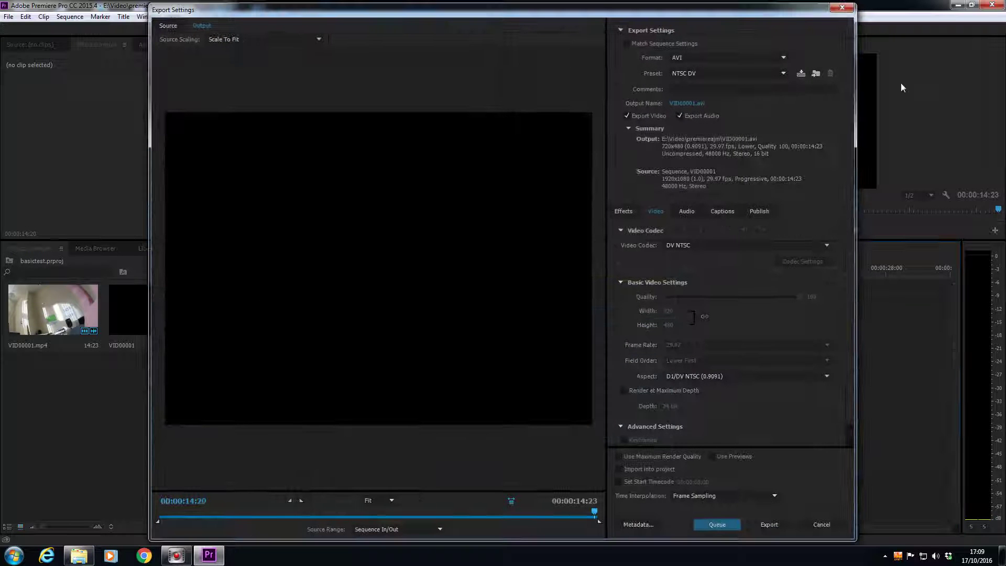
left_click(693, 56)
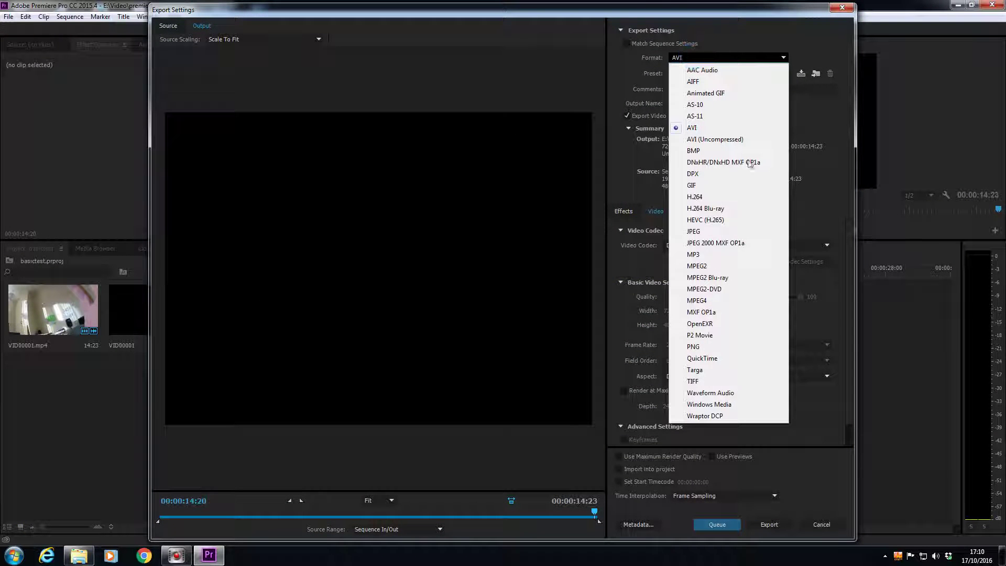
left_click(695, 197)
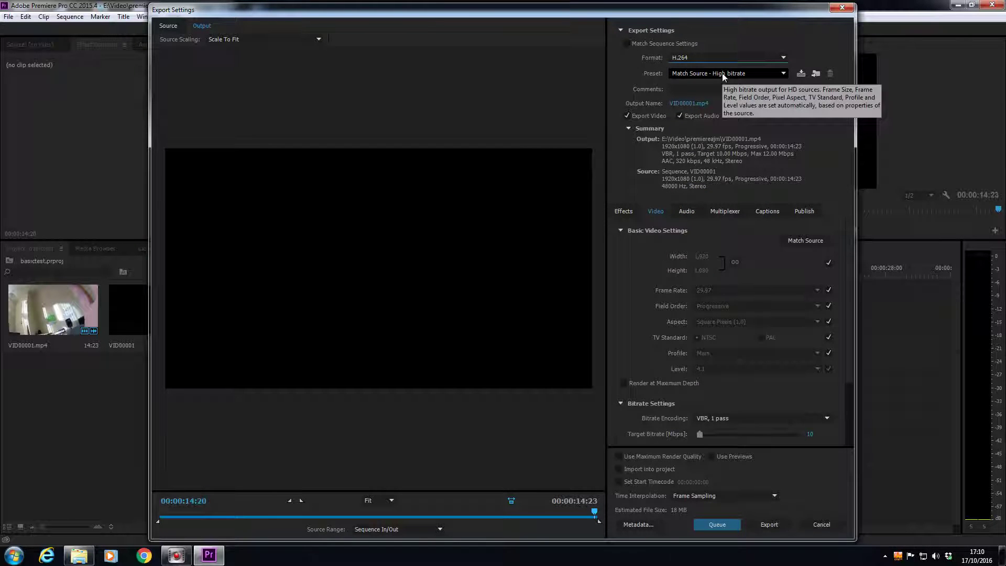
left_click(723, 74)
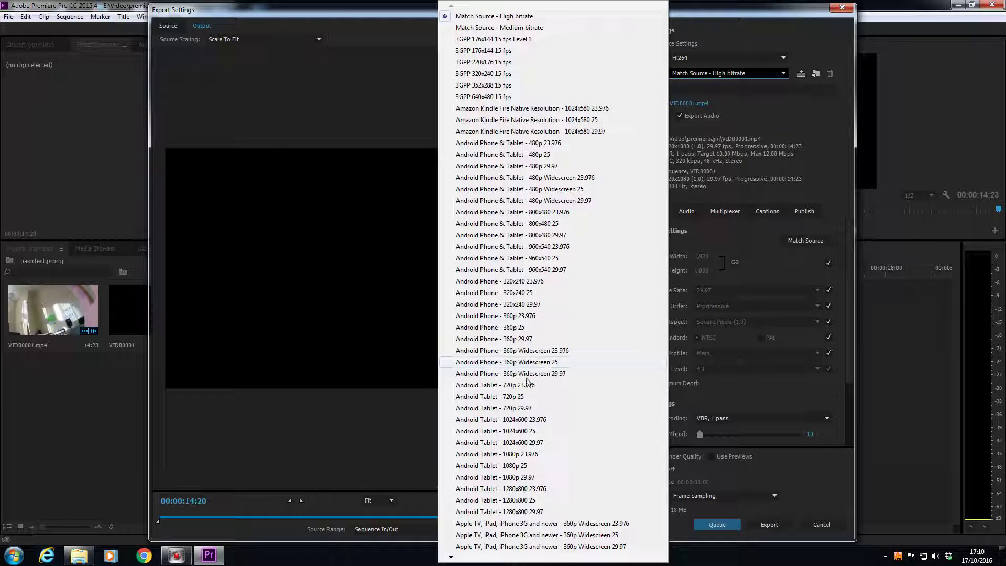
mouse_move(450, 557)
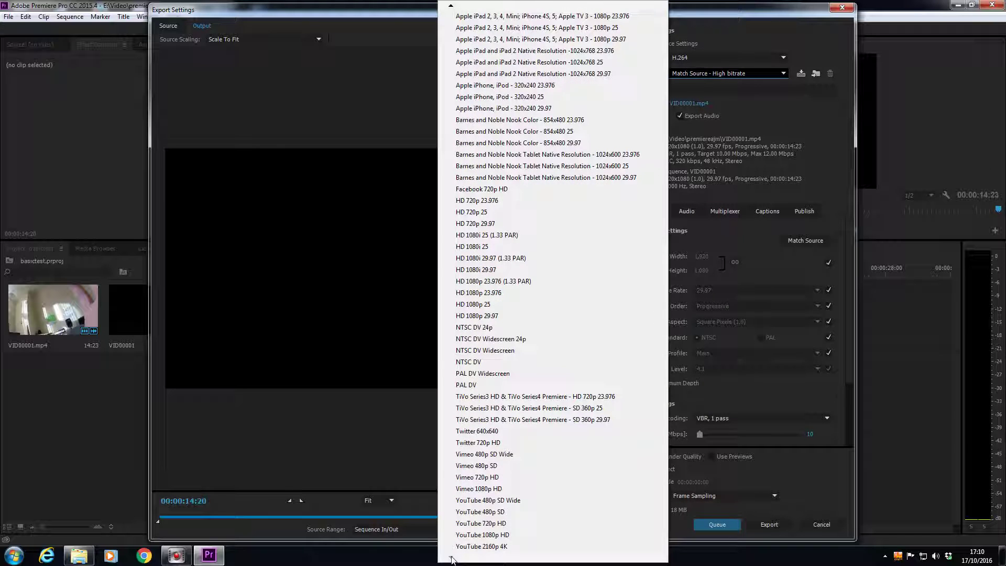
left_click(501, 535)
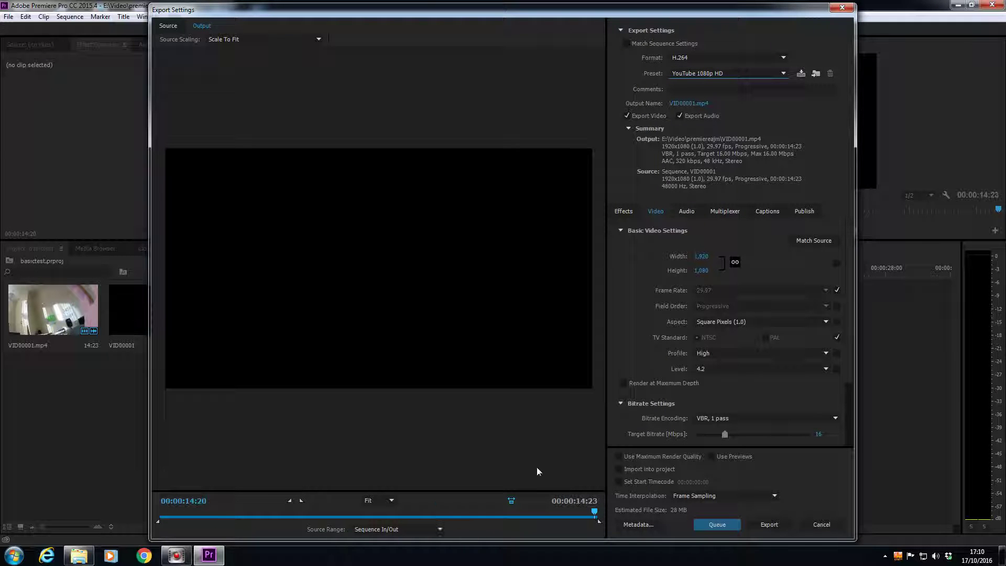
Step: Start and cancel an export under the default name, set the output name to myoffice-youtube-export-premiere, and export the video
left_click(769, 524)
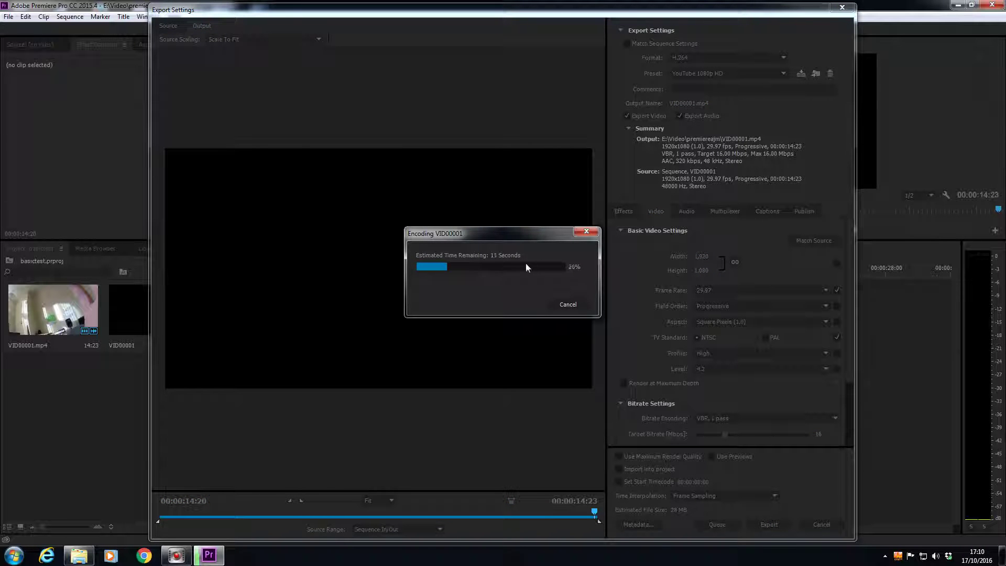
left_click(574, 309)
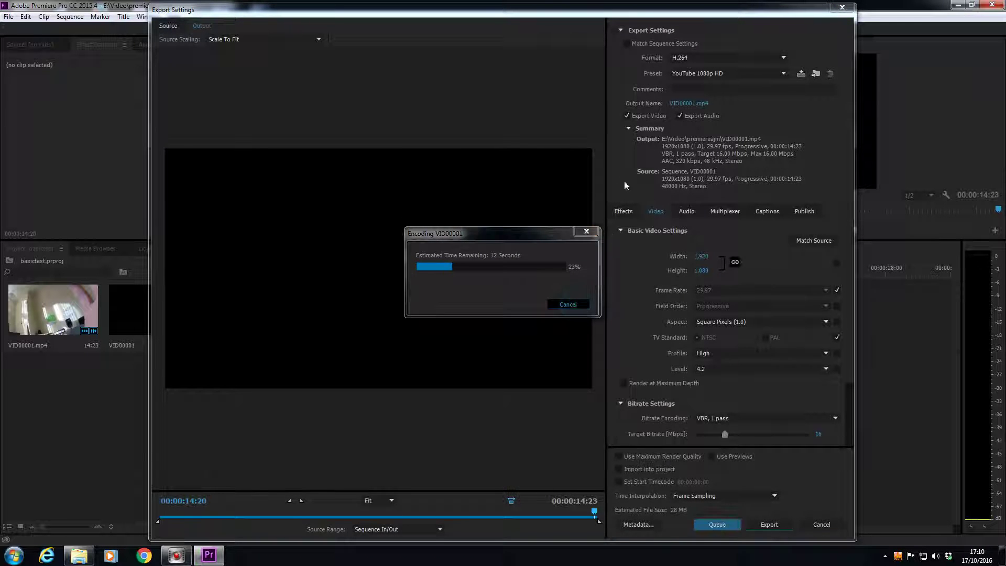
left_click(692, 103)
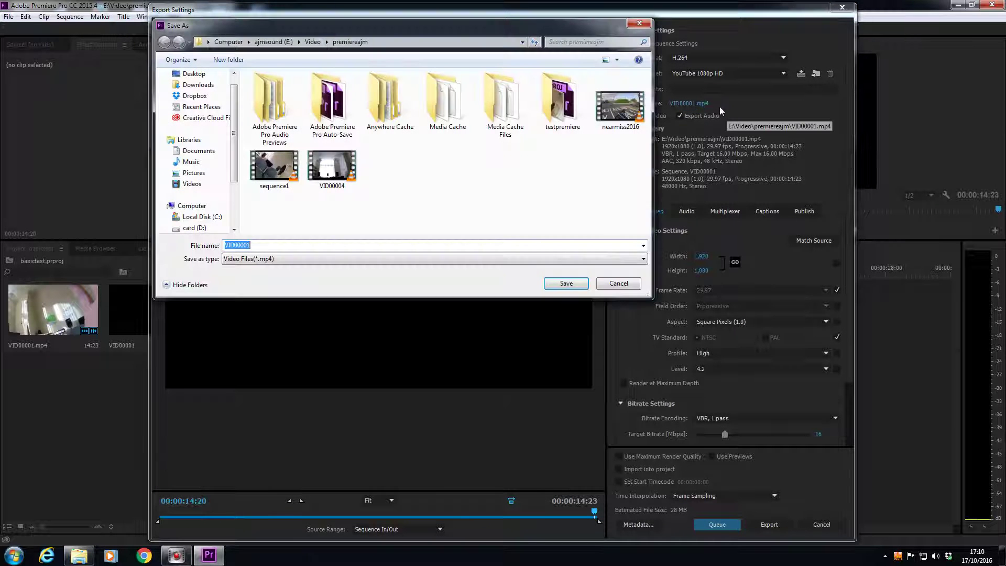
type("myoffice-youtube-export-premiere")
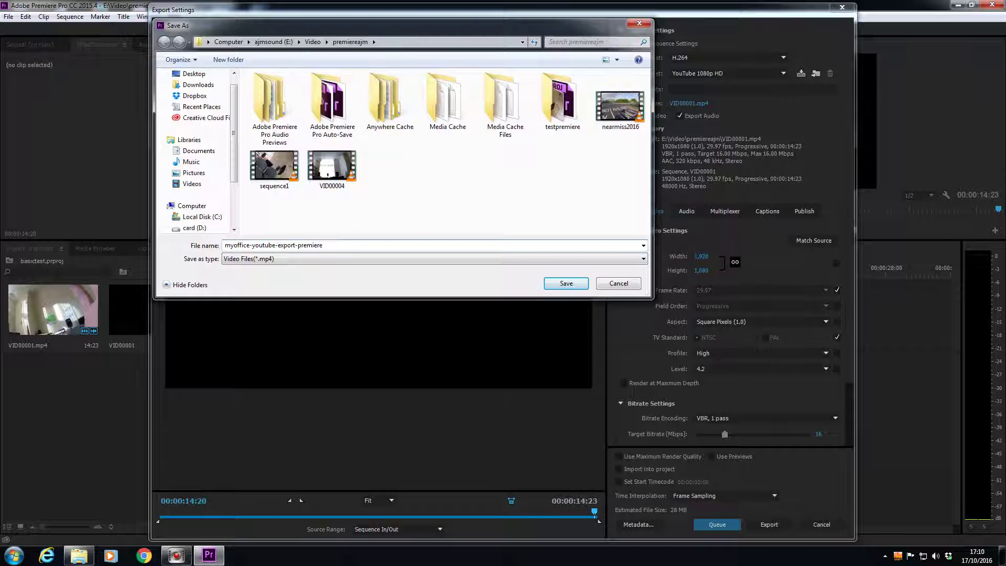
key("Return")
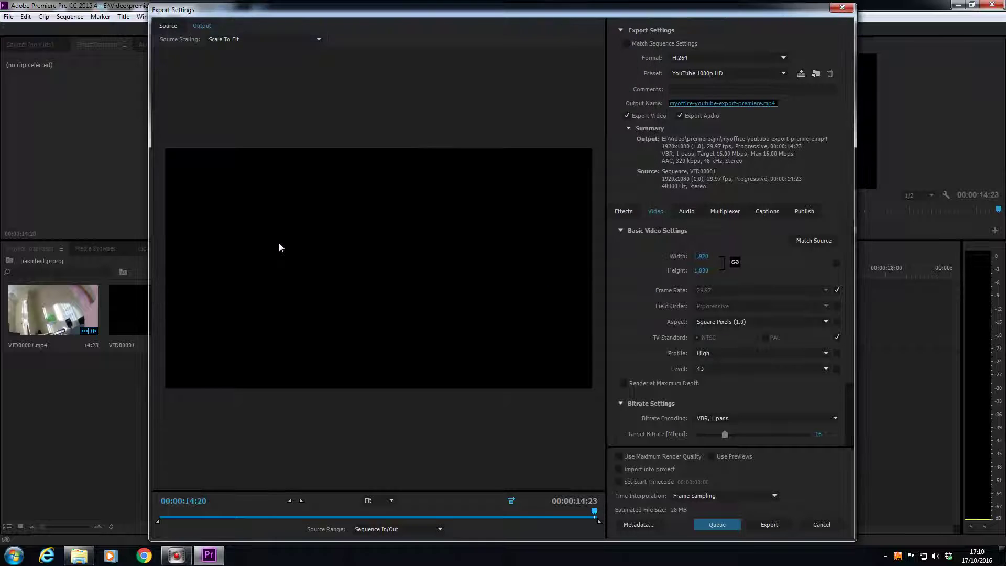
left_click(769, 524)
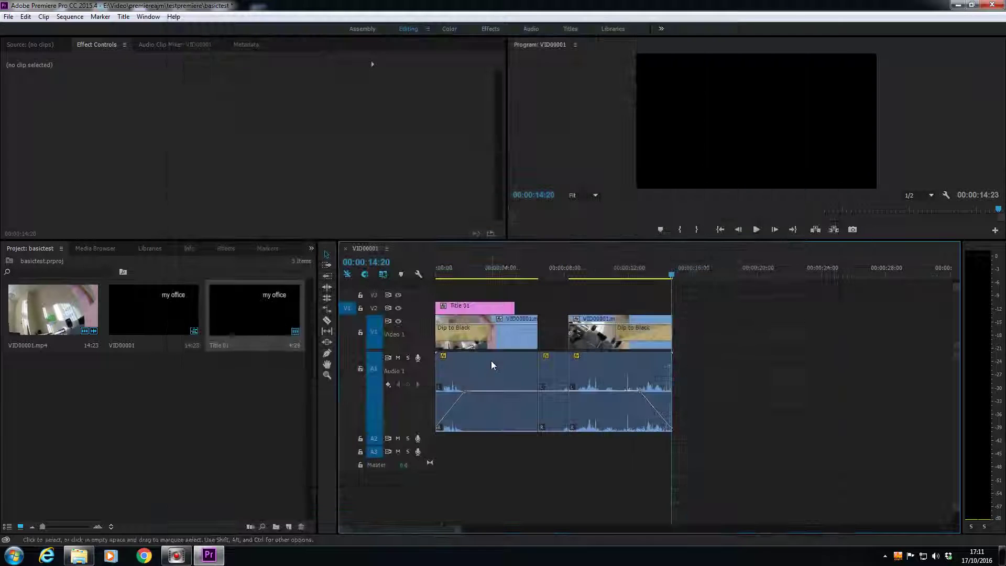
Step: Switch to the testpremiere folder in Windows Explorer and enlarge its window to look for the exported video
left_click(957, 6)
left_click(784, 161)
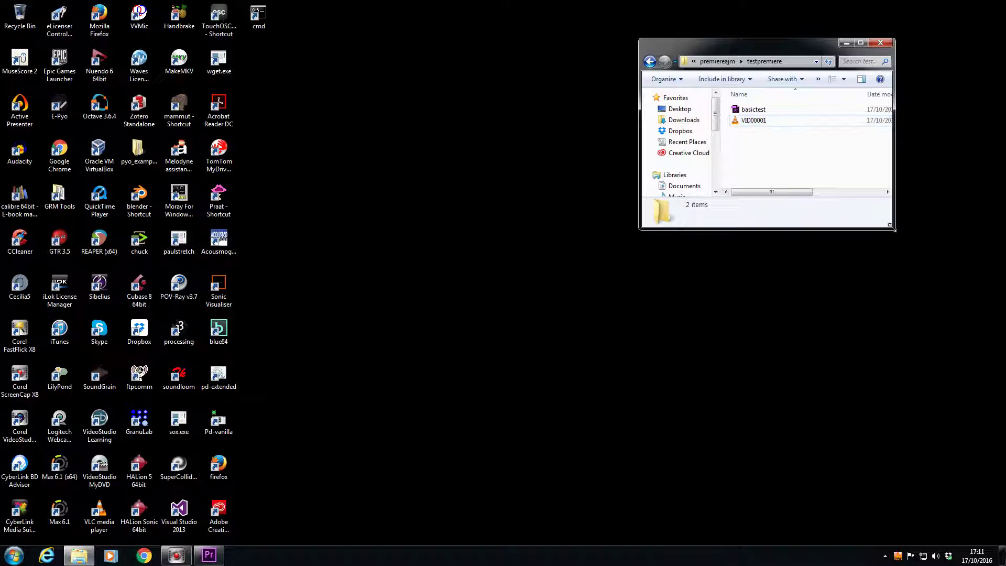
left_click_drag(893, 228, 939, 341)
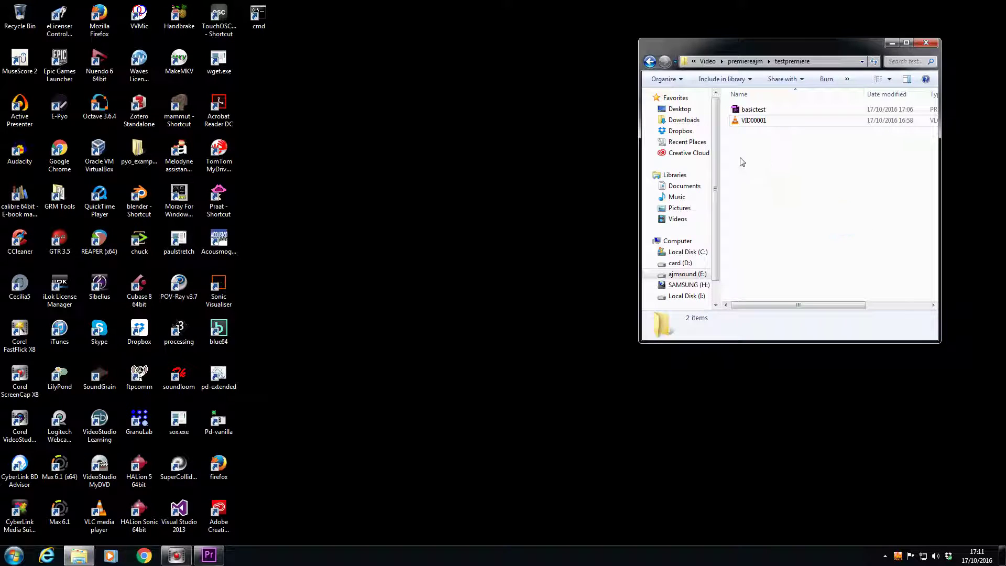
Step: Return to Premiere Pro, check the output folder in the media export settings, and close them without exporting
left_click(209, 555)
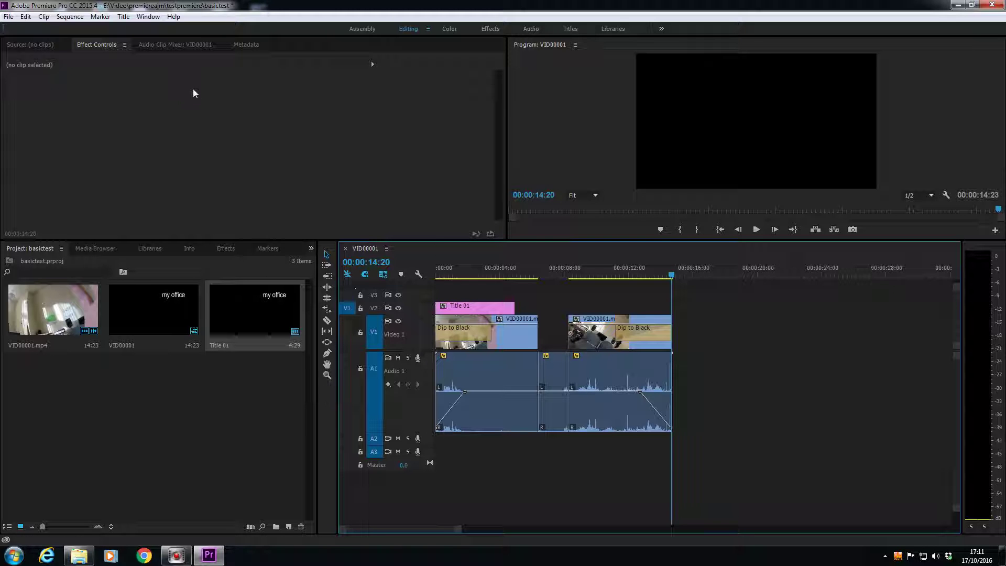
left_click(8, 16)
mouse_move(52, 312)
left_click(189, 311)
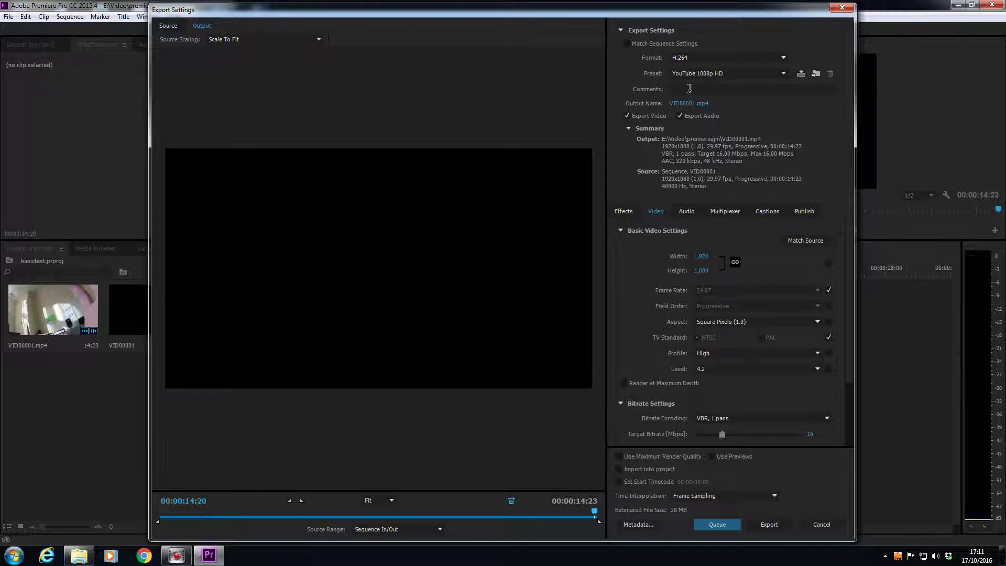
left_click(688, 104)
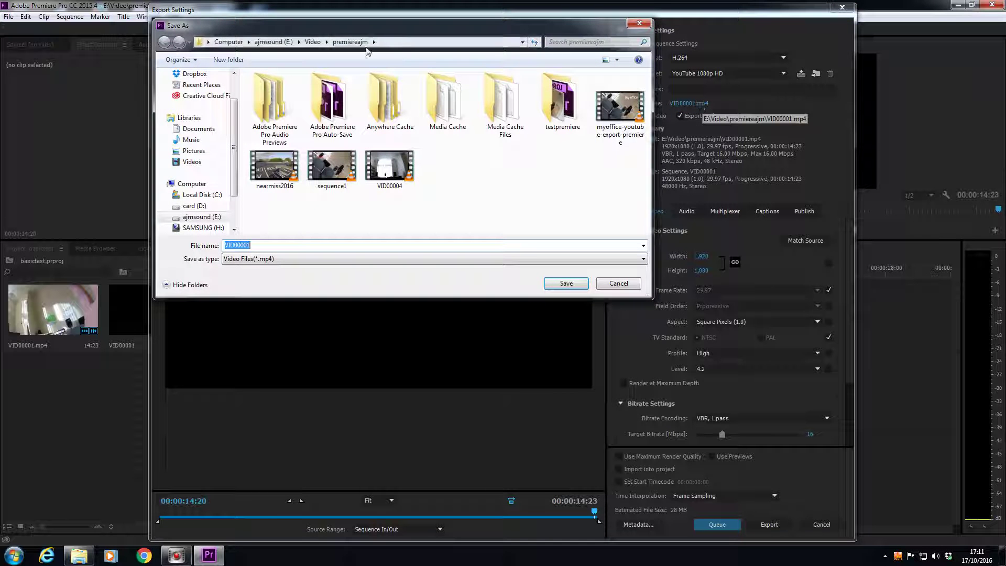
left_click(566, 283)
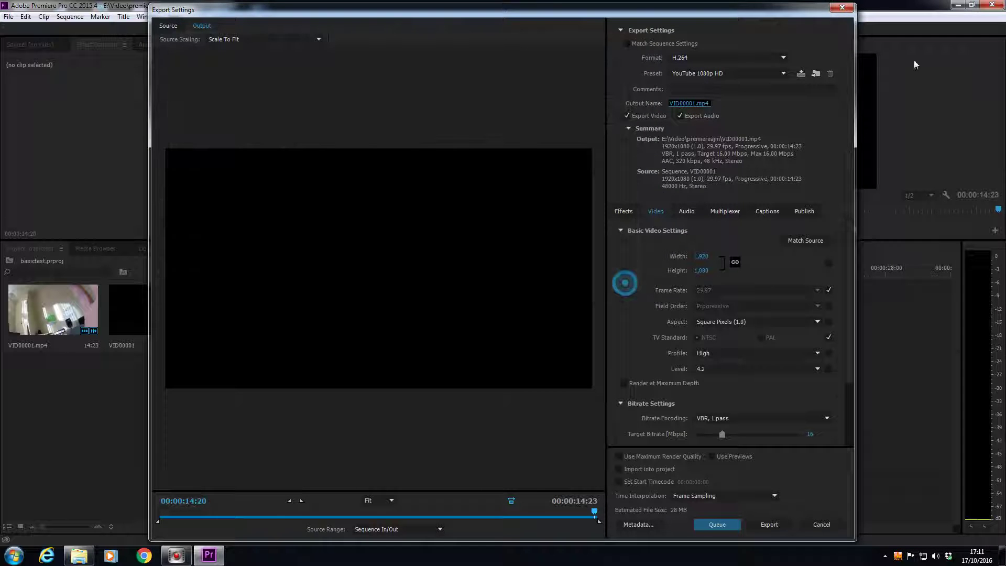
left_click(842, 8)
Step: In Windows Explorer, move the exported myoffice-youtube-export-premiere video from the premiereajm folder into its testpremiere subfolder
left_click(957, 5)
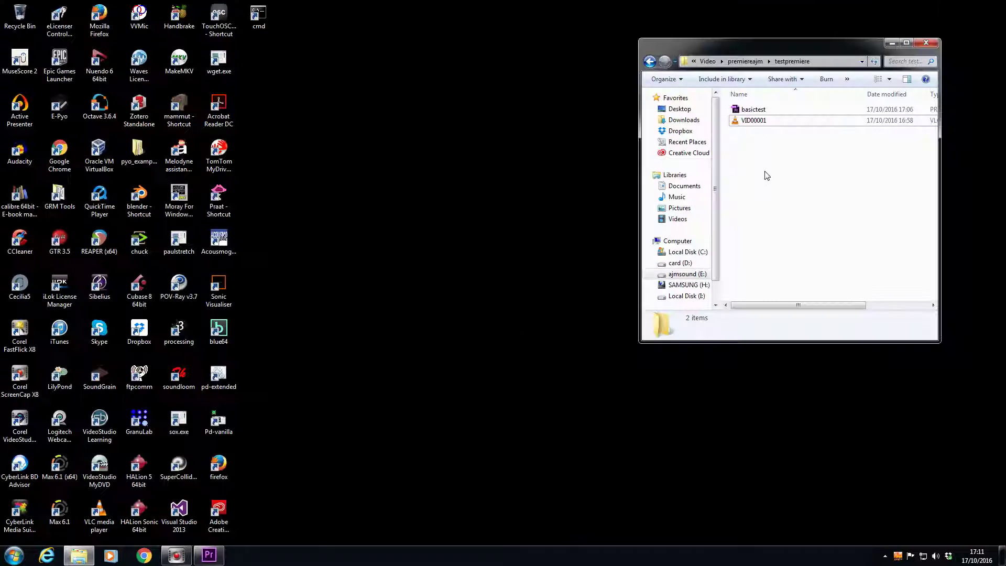
left_click(754, 63)
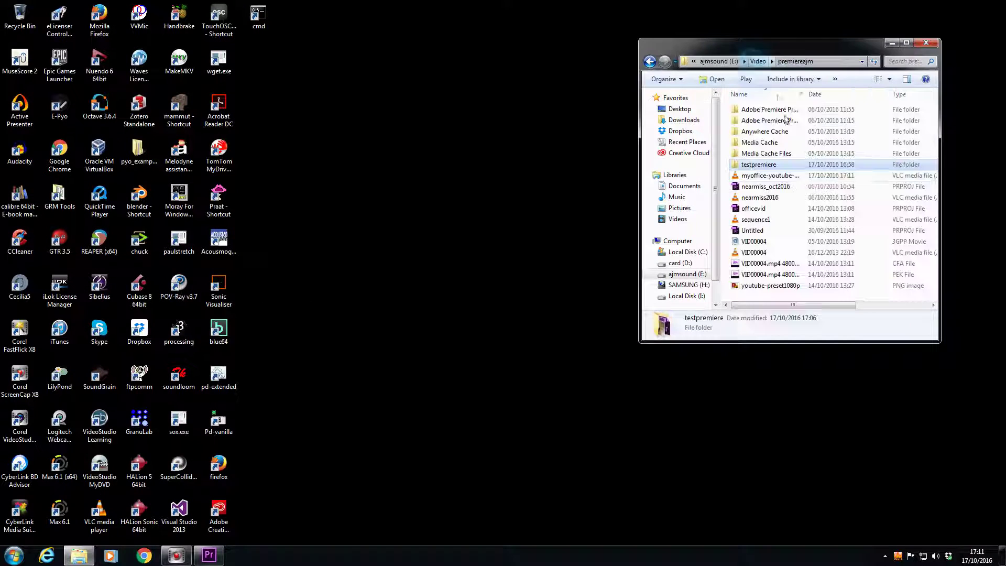
double_click(760, 166)
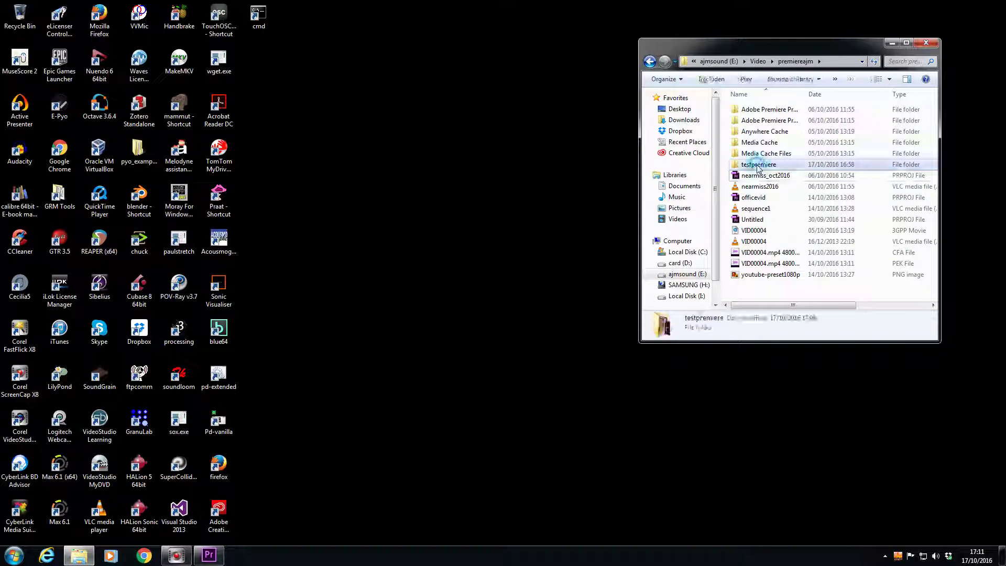
Step: Play the exported myoffice-youtube-export-premiere video in VLC media player to check it, and close the player
left_click(833, 131)
double_click(833, 131)
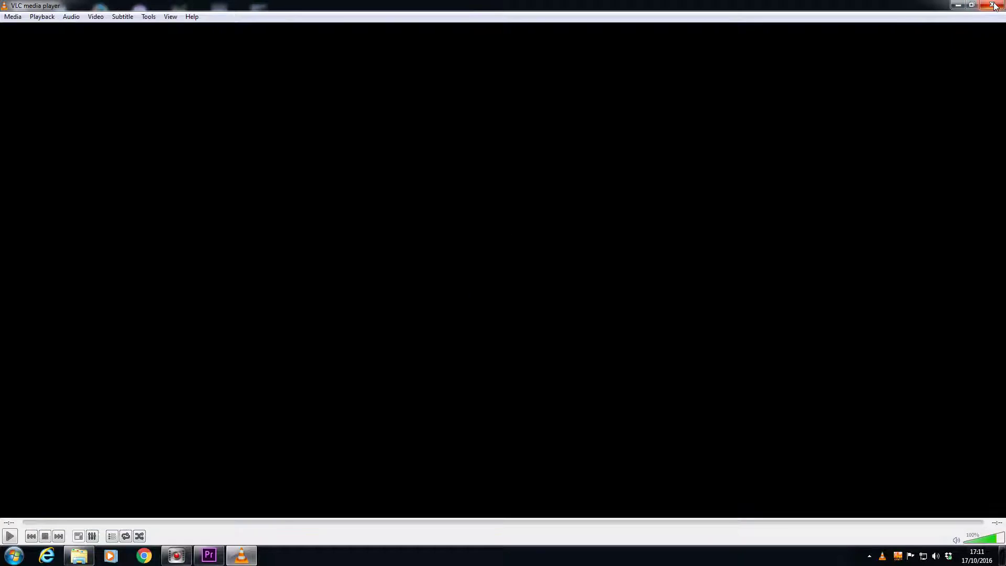
left_click(993, 7)
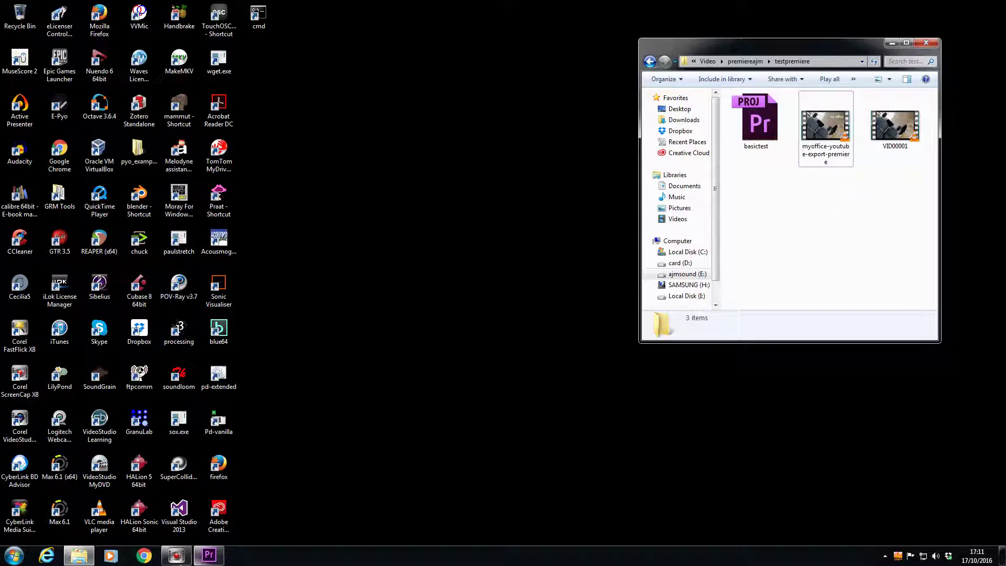
mouse_move(176, 560)
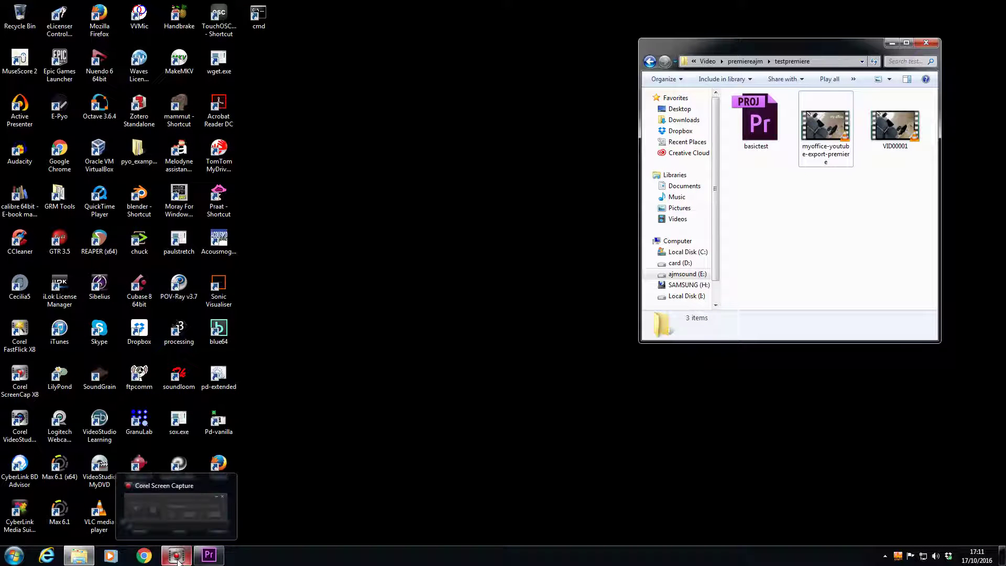